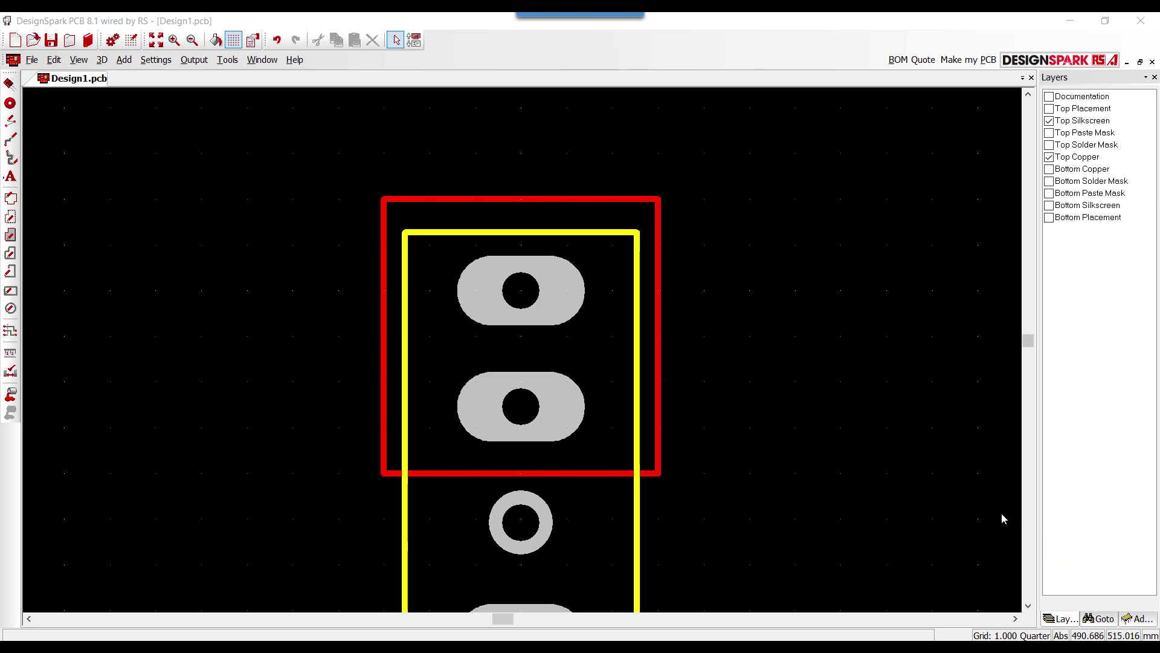
Bring the Design1.pcb design window into focus.
click(798, 388)
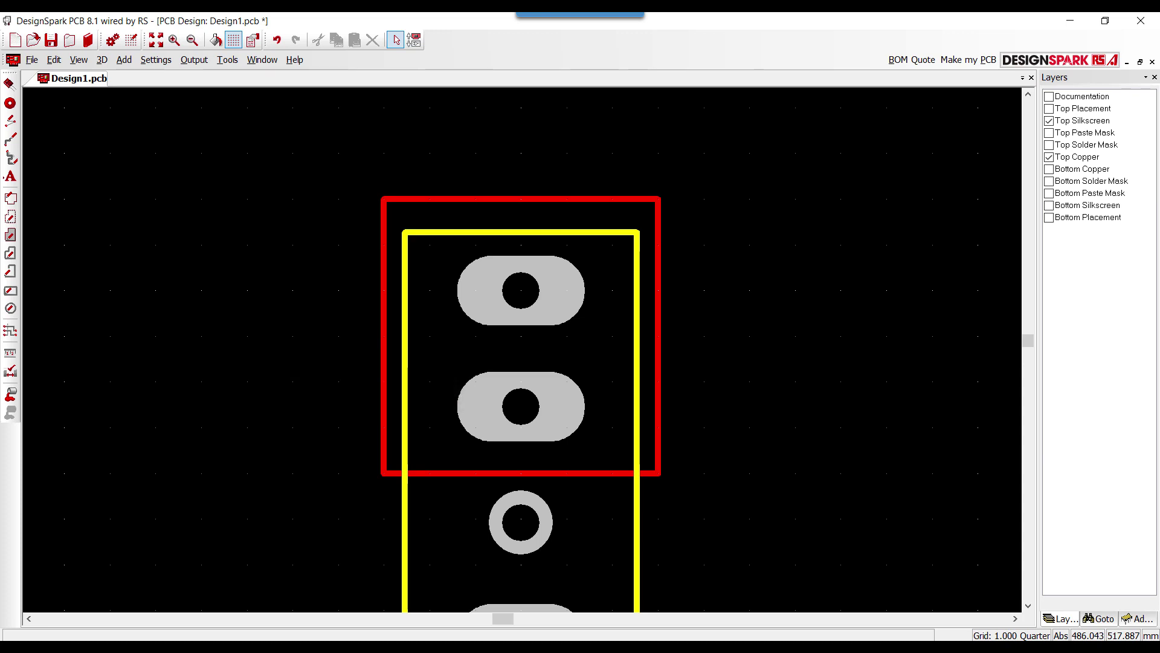
Check the powerplane rules: isolation gap 0.254, spoke width 0.254, 4 spokes, minimum 1.
key(shift+t)
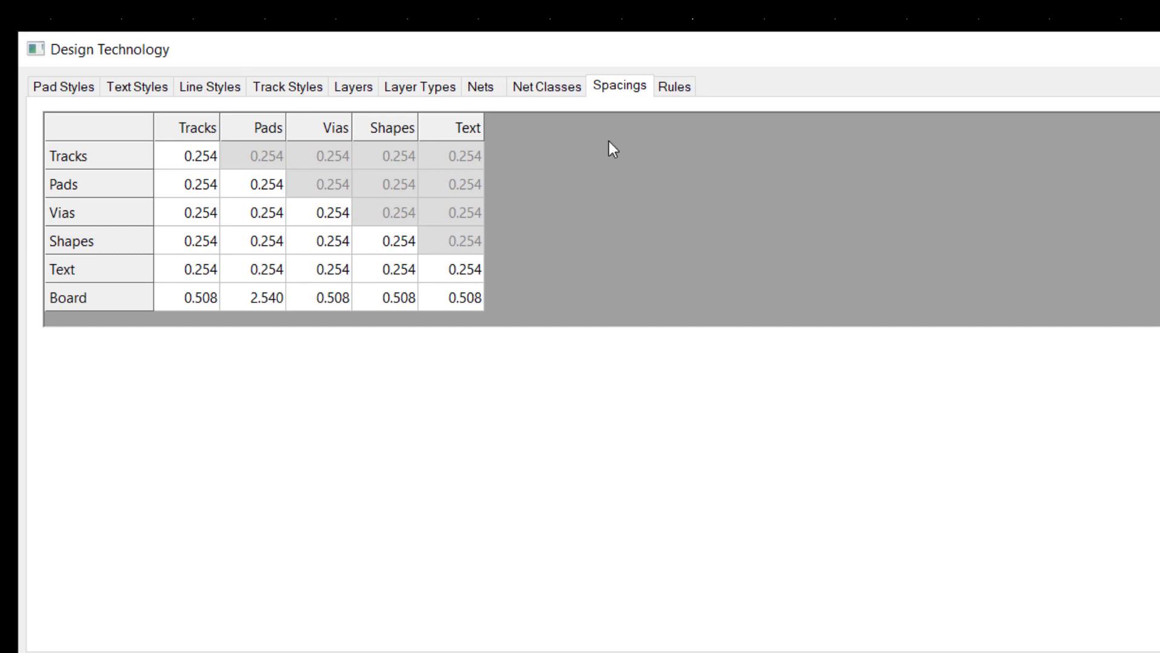
click(663, 92)
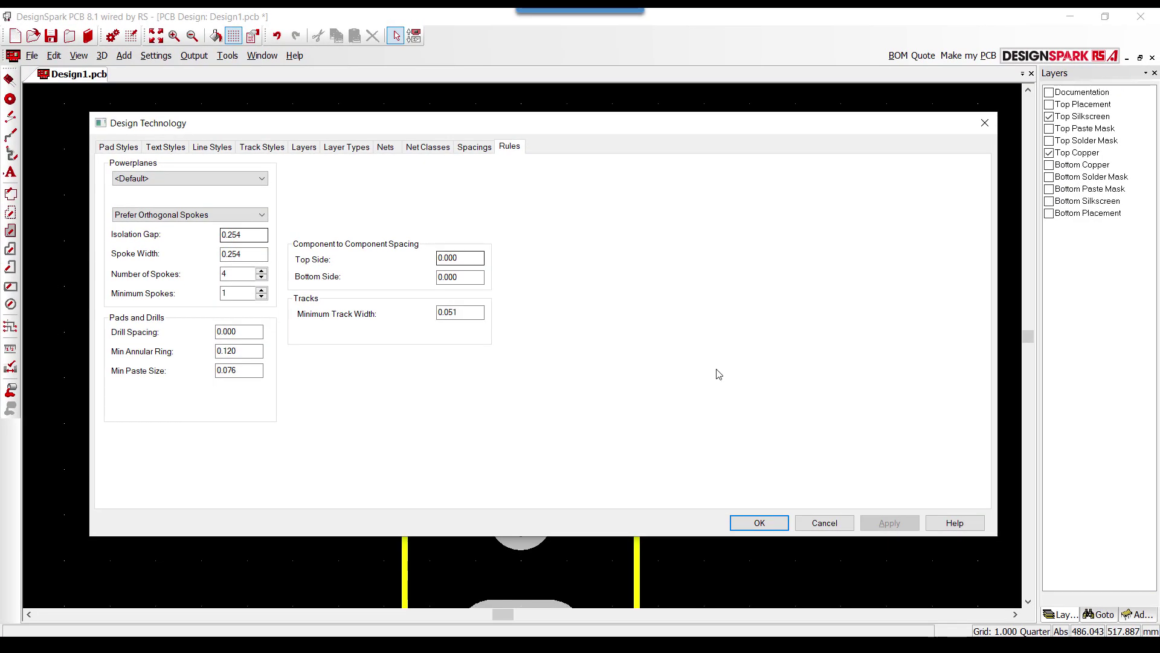
Close Design Technology, pour copper on the 0v net, and select a thermal spoke.
click(758, 522)
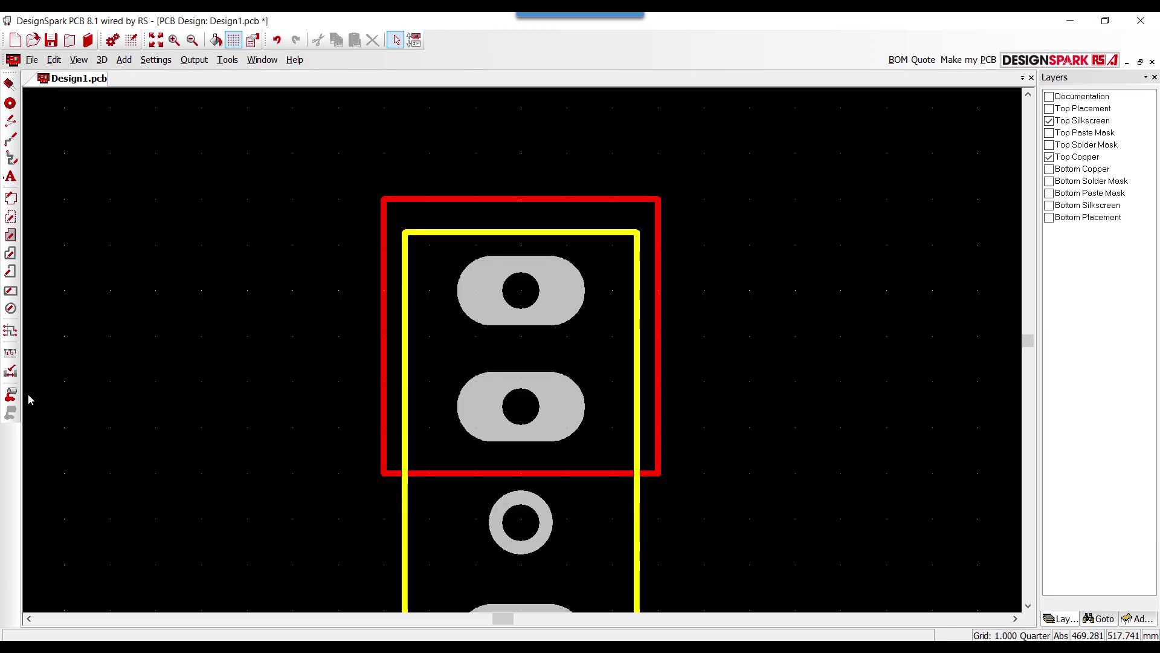
click(10, 394)
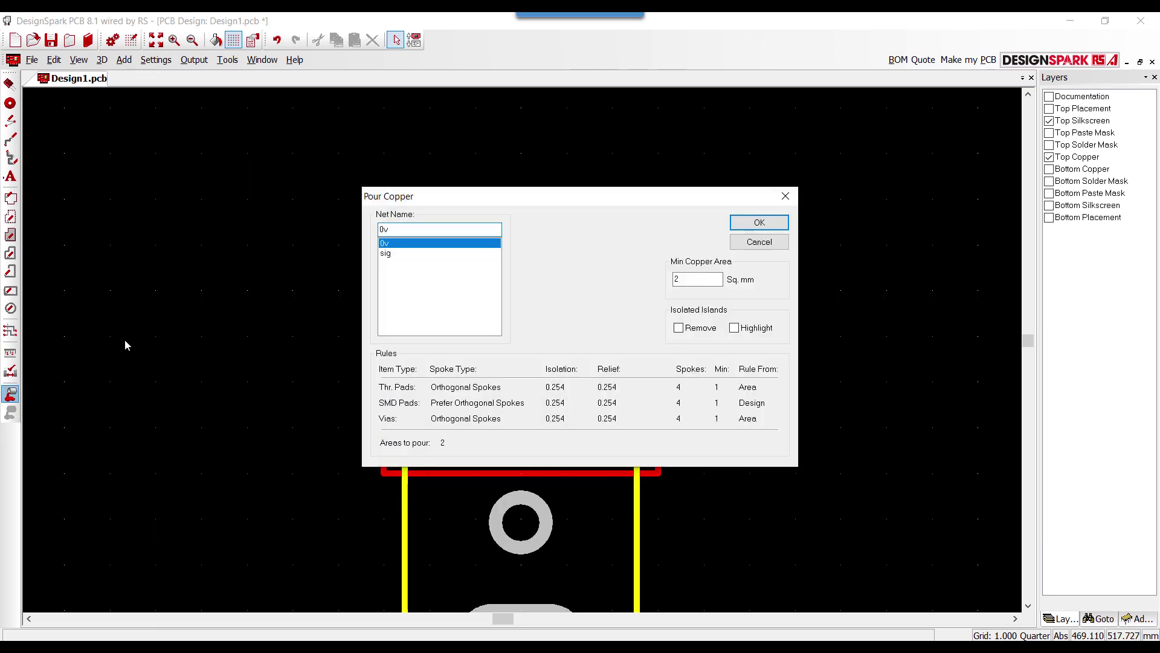
click(742, 226)
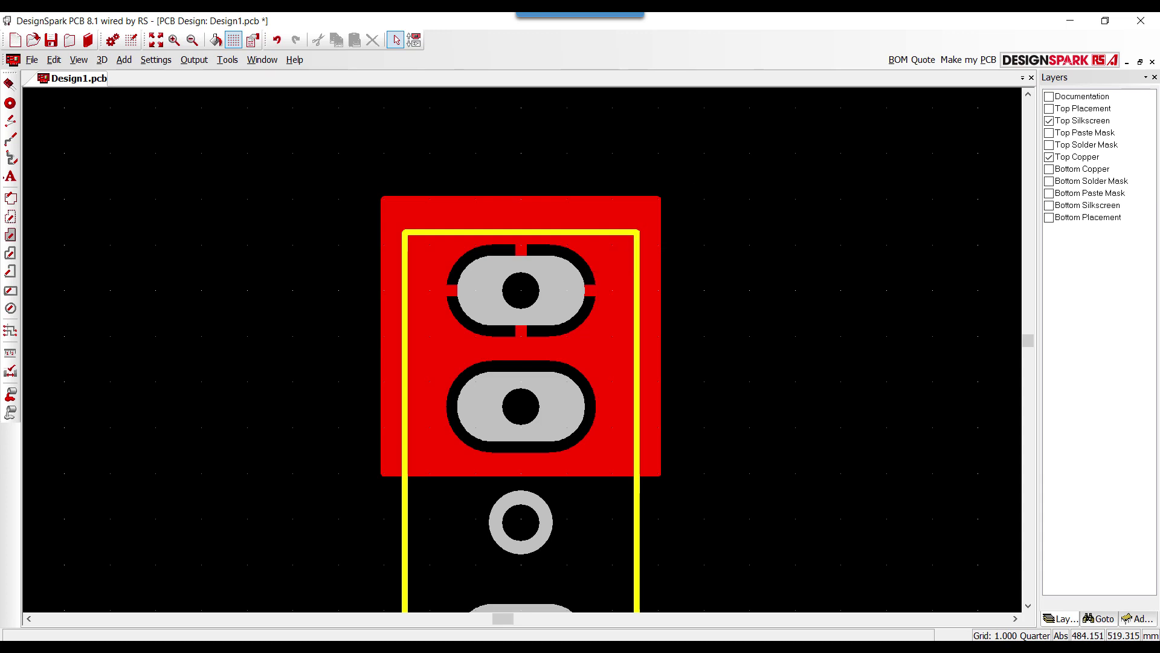
click(590, 291)
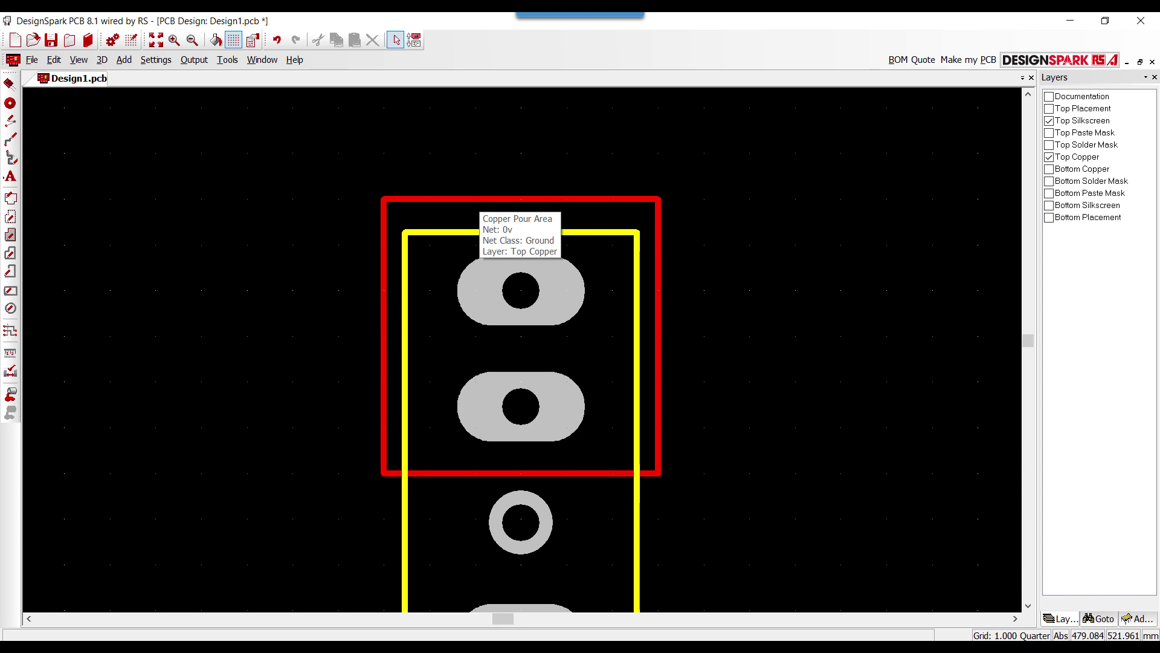
In the copper pour area's properties, override design-level thermals and pick Through Hole Pads.
right_click(482, 200)
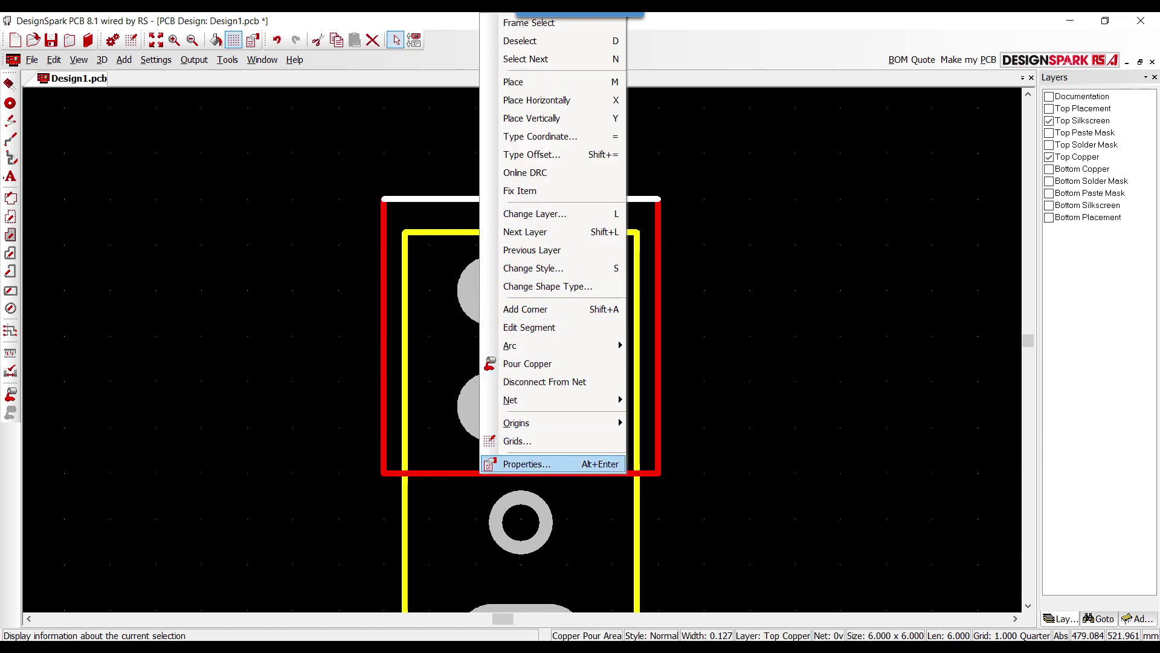
click(525, 463)
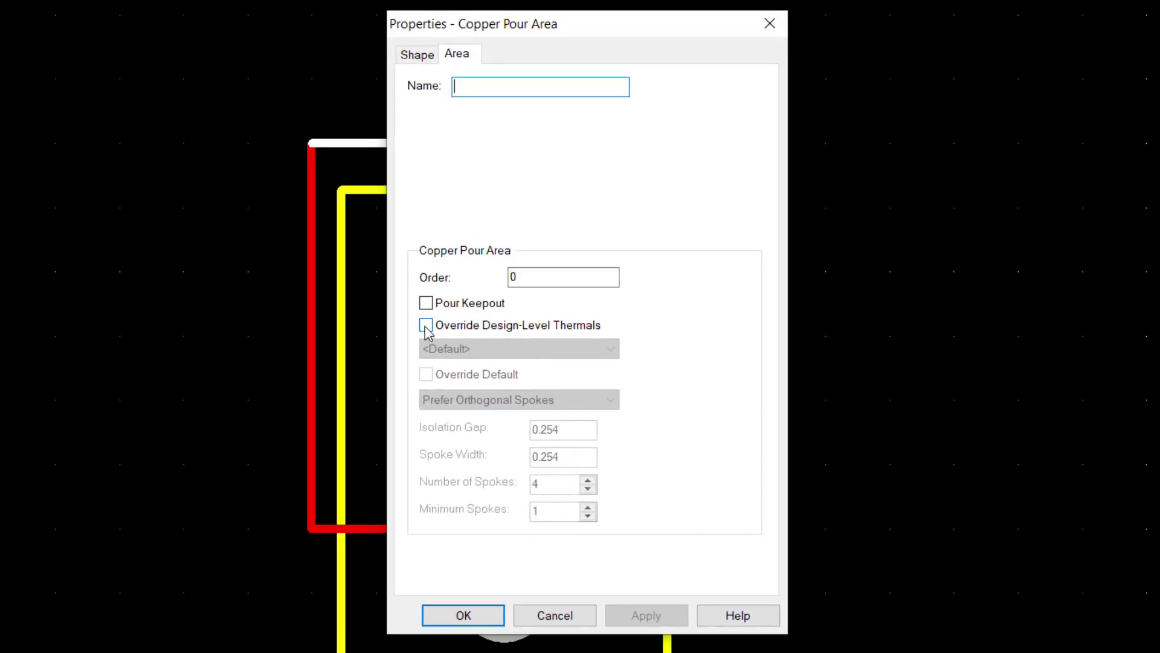
click(426, 326)
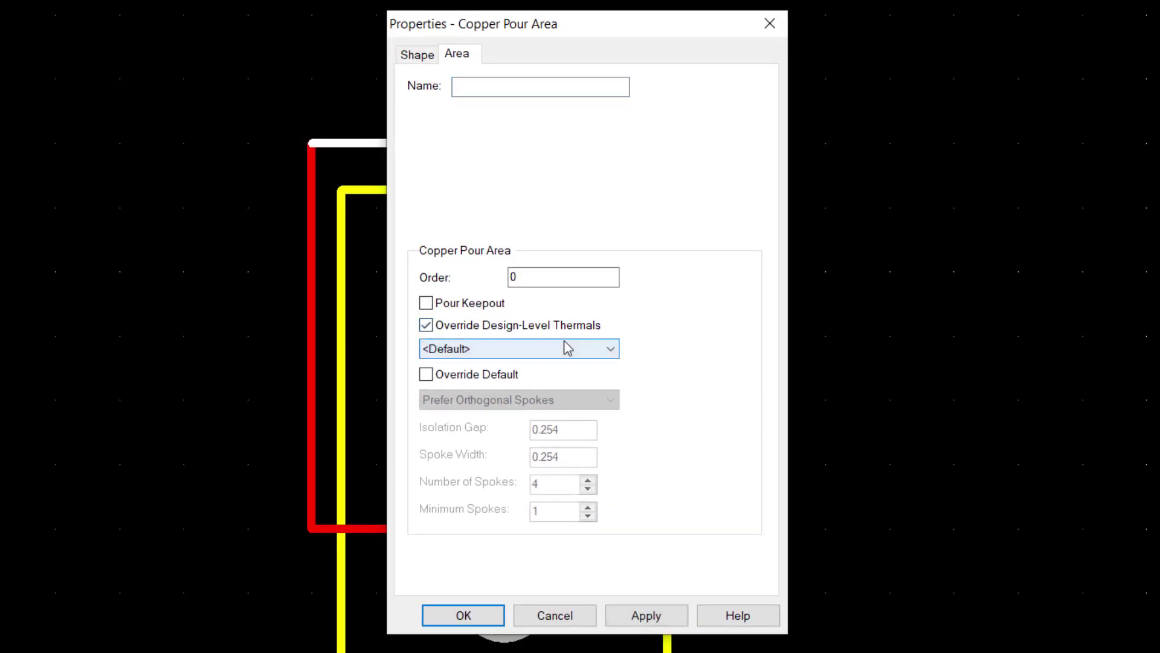
click(610, 350)
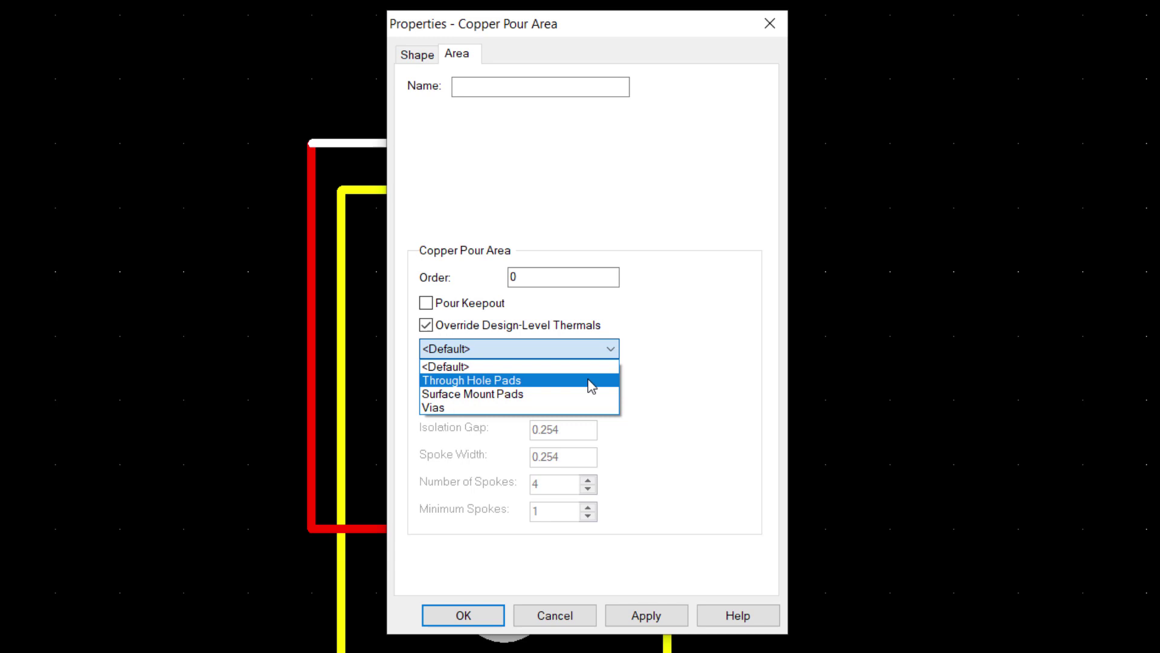
click(590, 380)
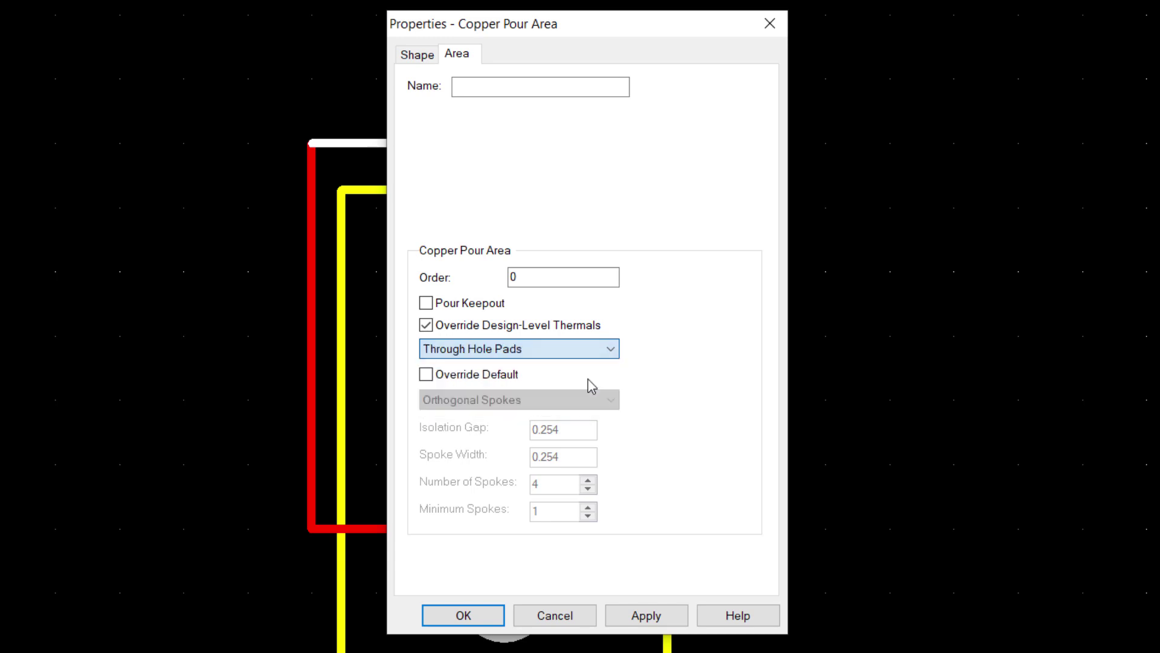
Tick Override Default for through-hole pads and list the spoke styles.
click(427, 374)
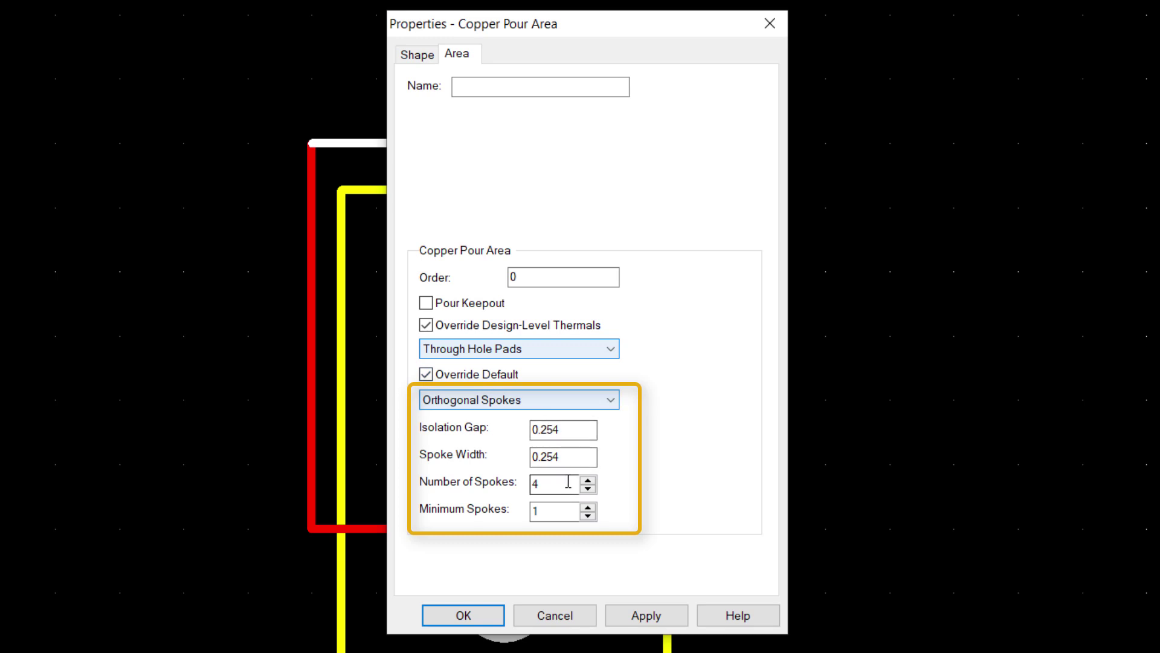
click(611, 401)
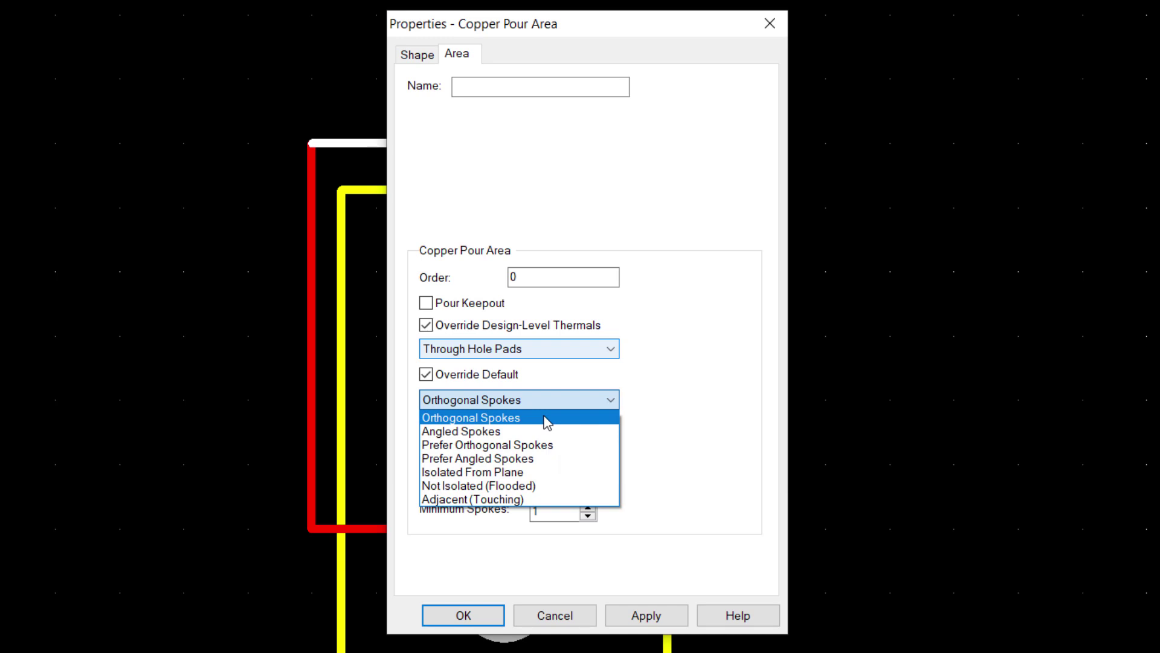
Keep Orthogonal Spokes and set the through-hole spoke width to 0.5.
click(547, 422)
click(563, 461)
key(BackSpace)
key(BackSpace)
key(BackSpace)
text(5)
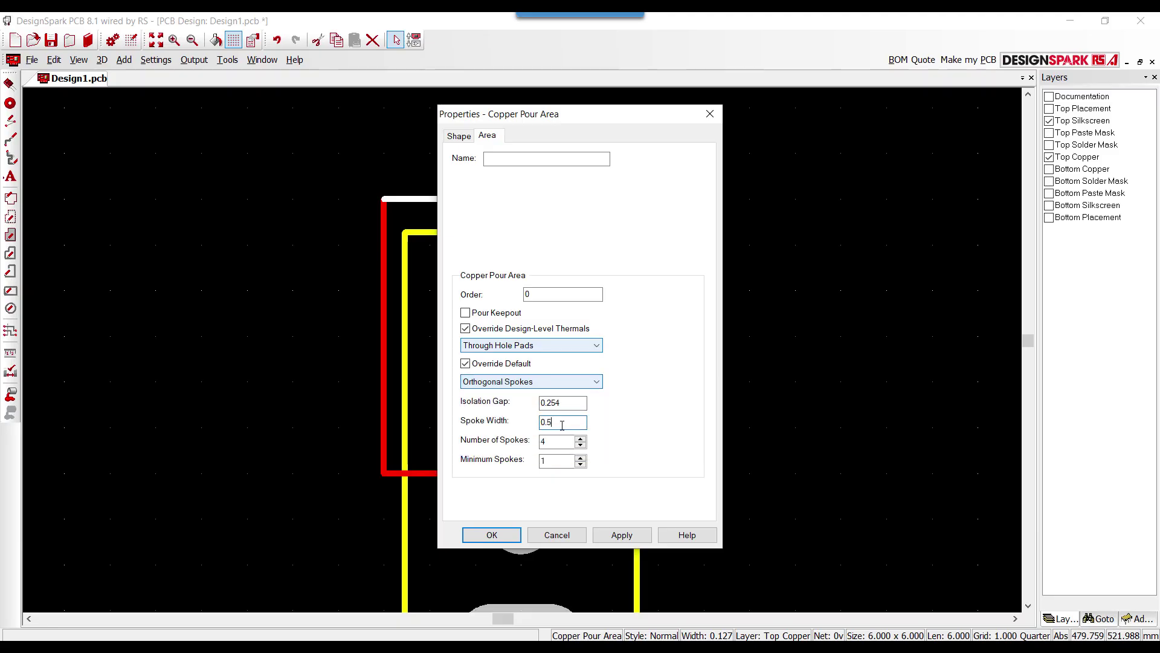
click(622, 535)
click(492, 535)
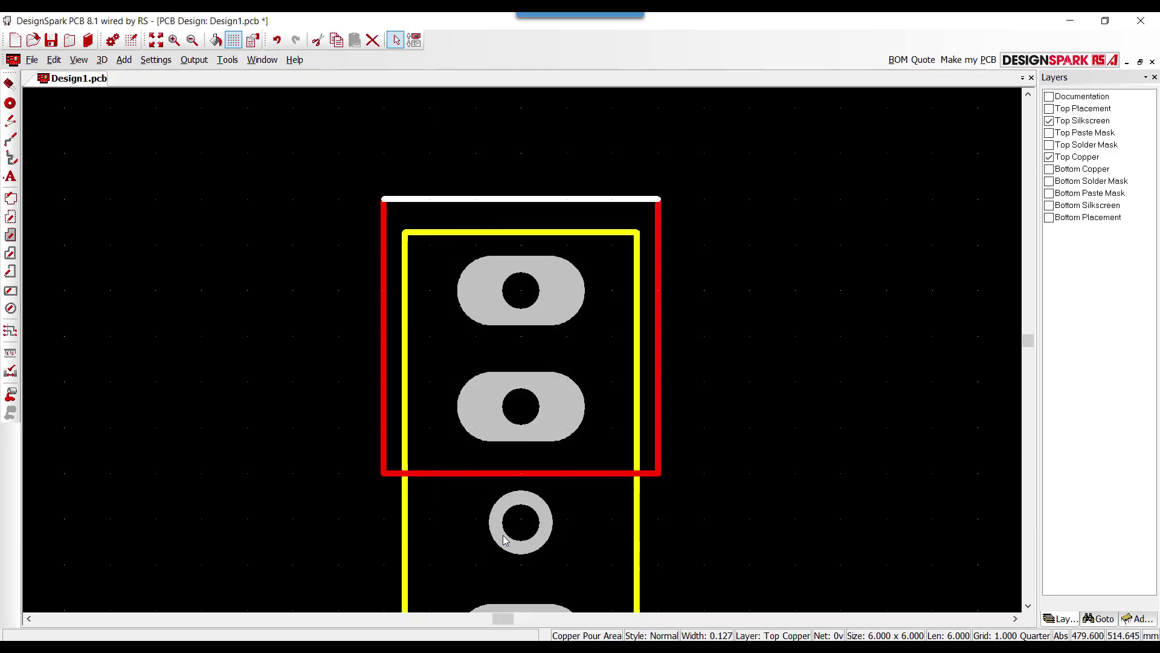
Re-pour the copper, select a spoke to check its width, then undo the pour.
click(18, 396)
click(748, 222)
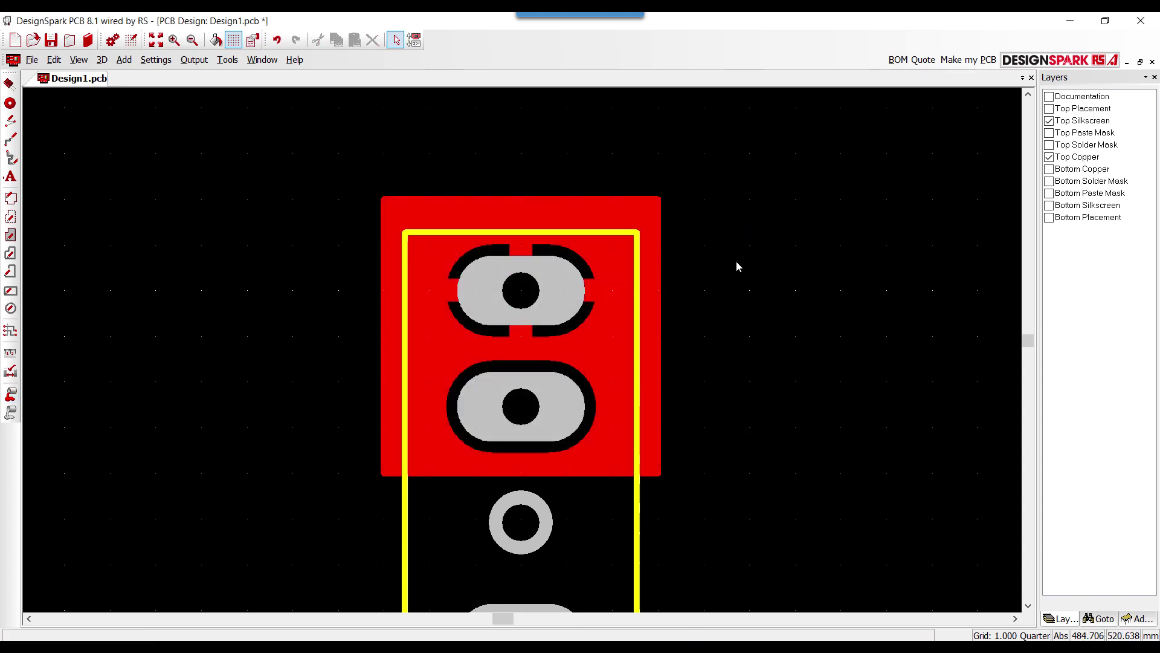
click(530, 336)
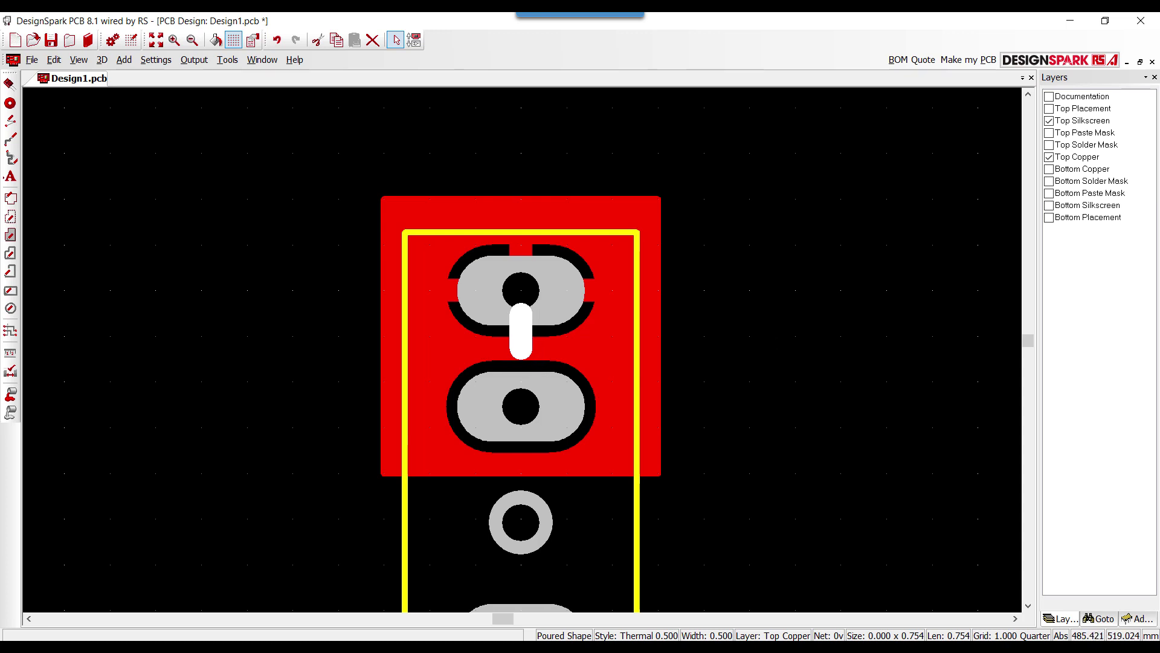
key(ctrl+z)
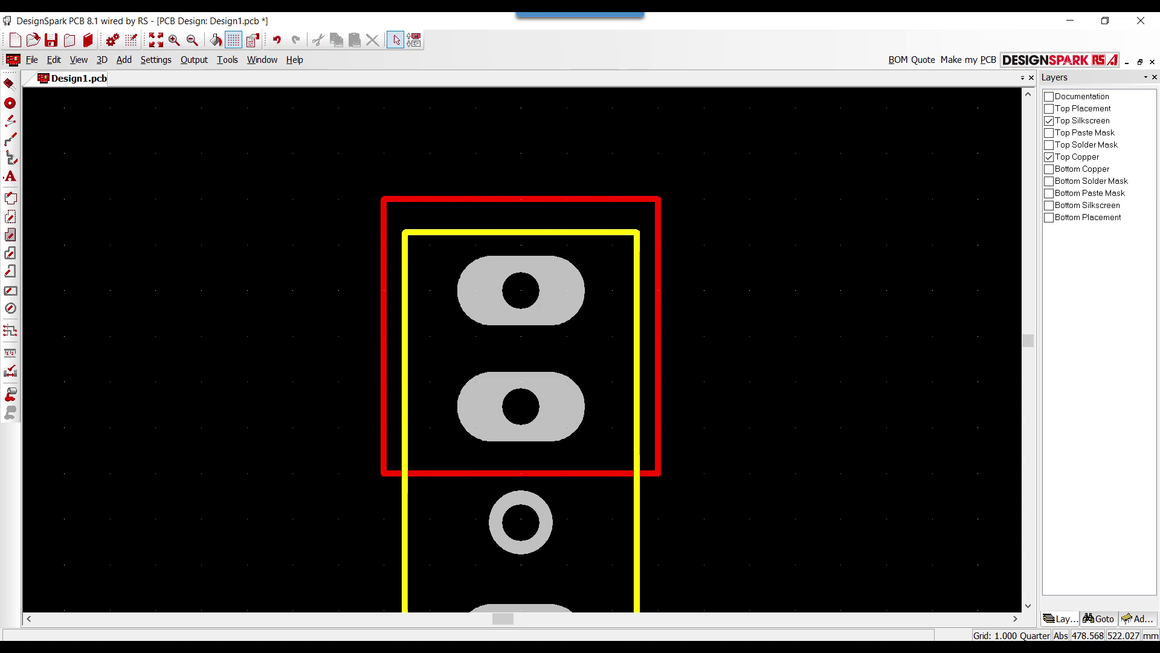
Apply the updated spoke width in the pour's Through Hole Pads thermal settings.
right_click(456, 474)
click(523, 461)
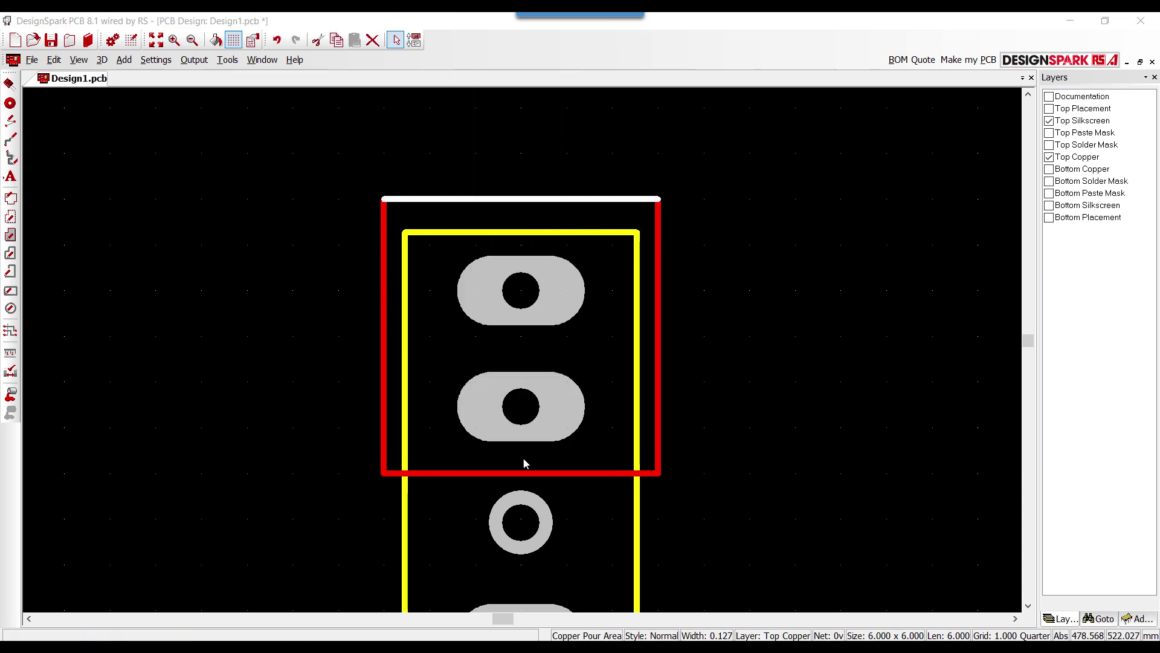
click(598, 345)
click(498, 368)
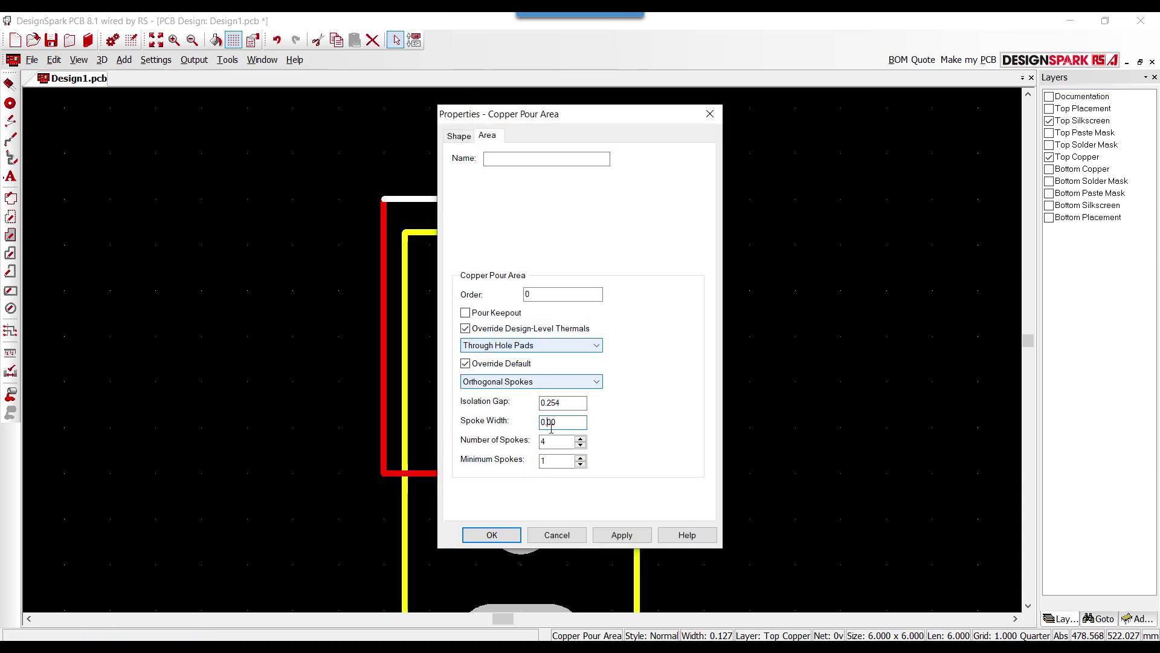
click(622, 535)
click(496, 537)
Re-pour the area, copy the 0.600-wide spoke above the top pad, then delete the fill.
click(11, 394)
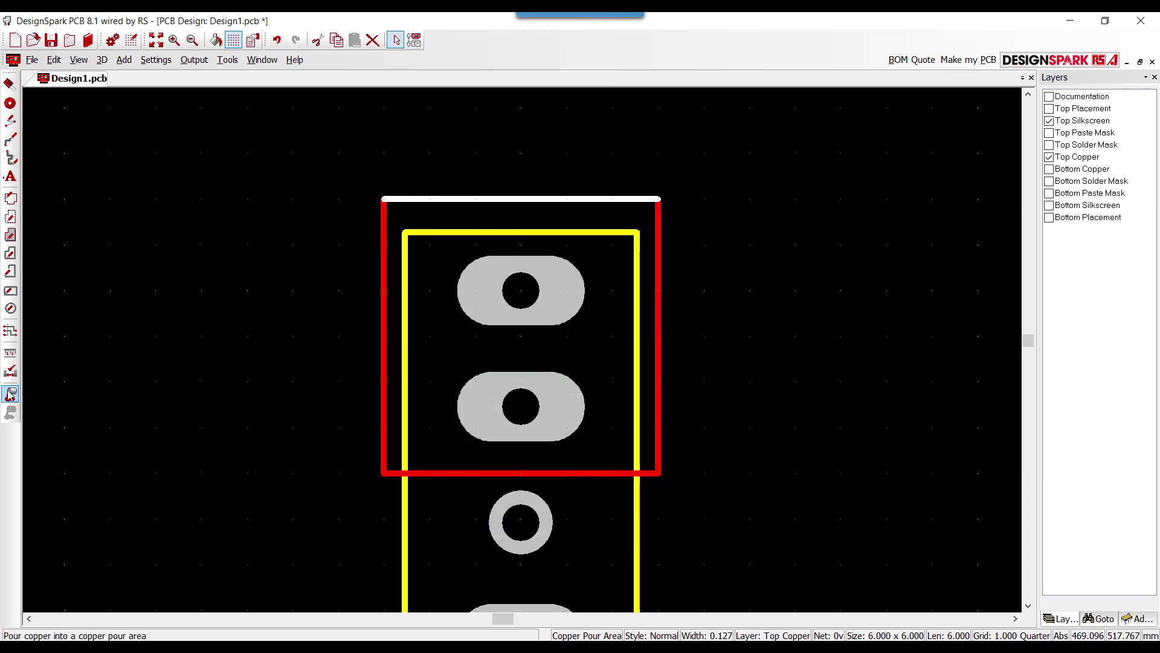
click(617, 202)
click(742, 224)
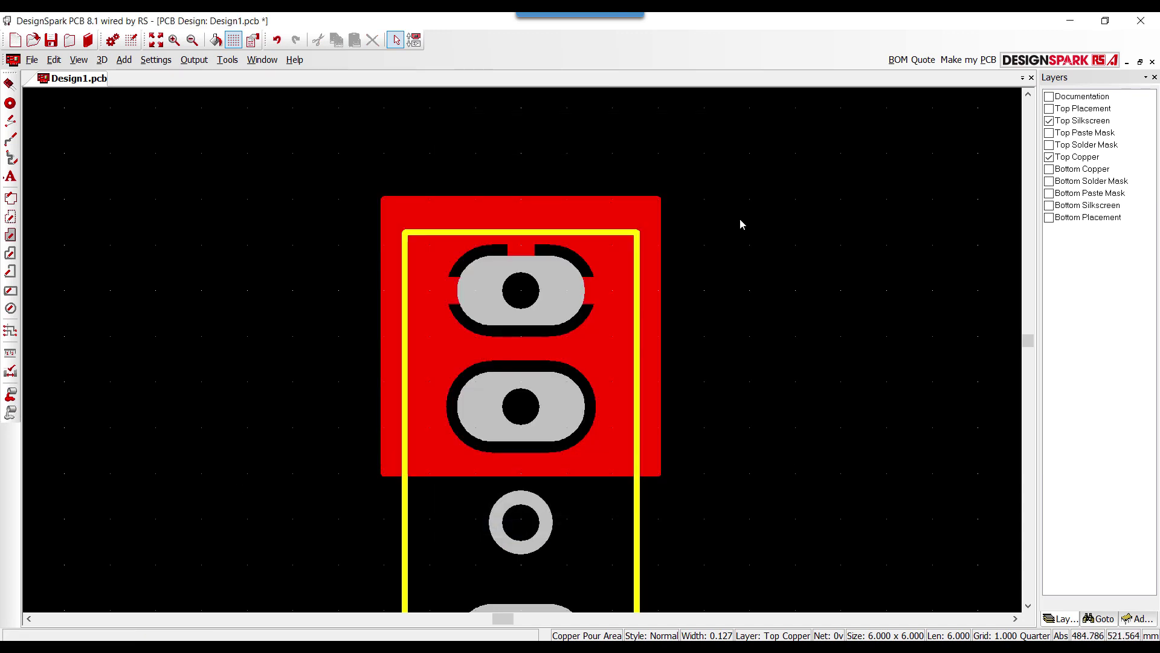
click(535, 254)
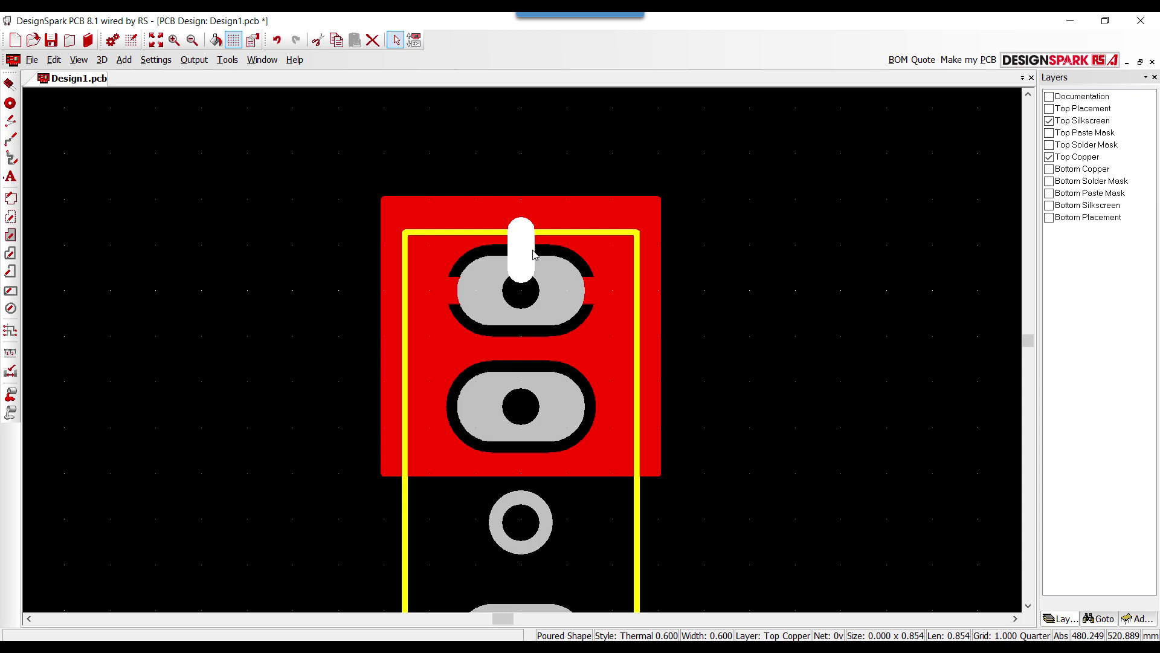
key(ctrl+c)
key(Delete)
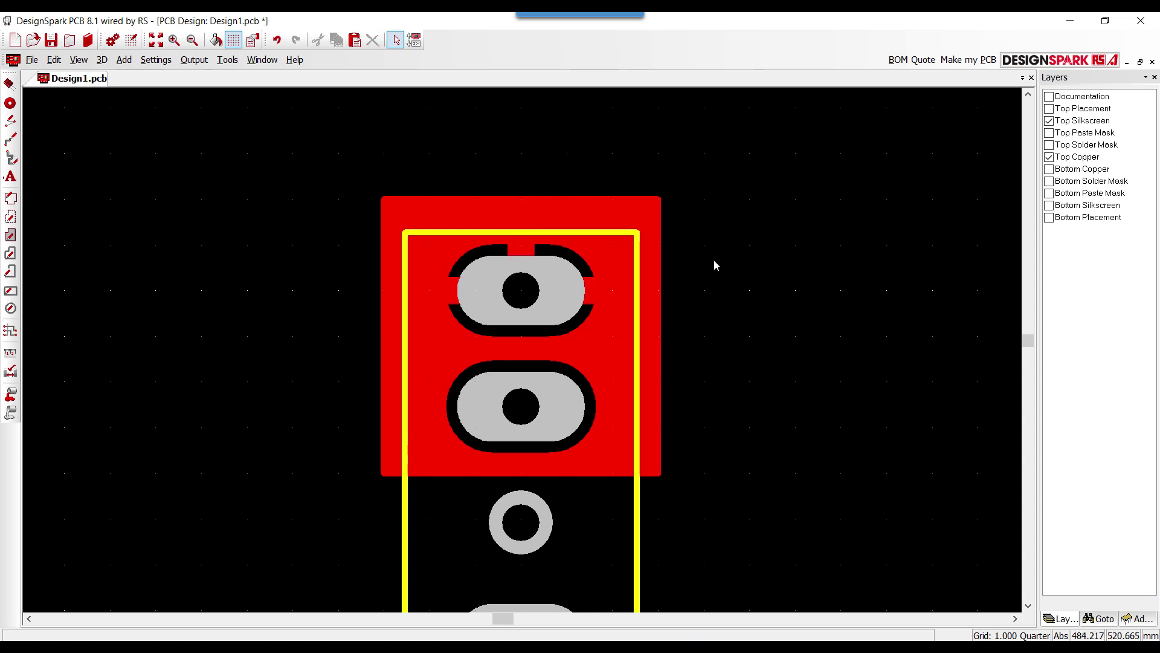
Switch through-hole thermals to Prefer Orthogonal Spokes and re-pour, giving vertical spokes on the top pad.
right_click(452, 201)
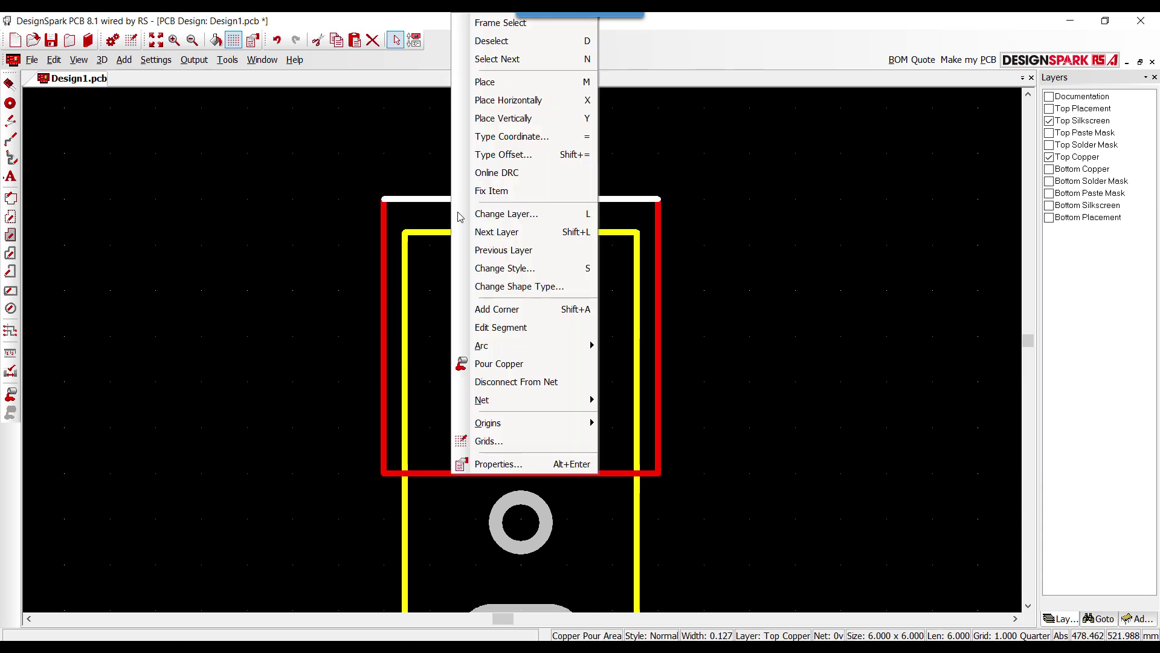
click(500, 464)
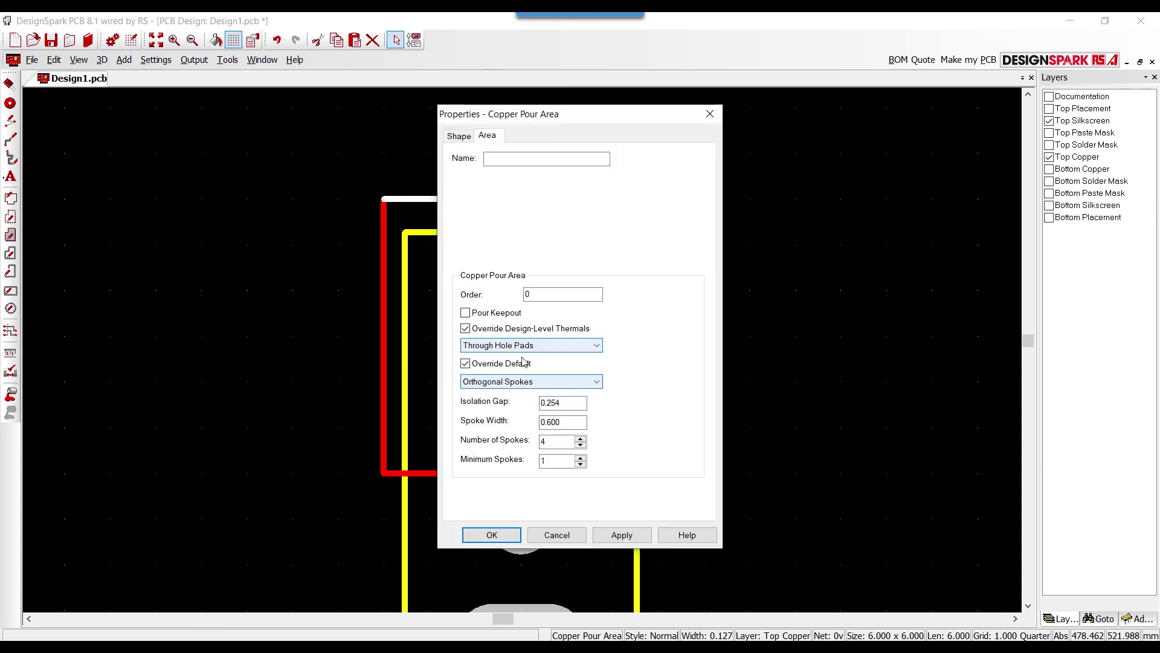
click(596, 383)
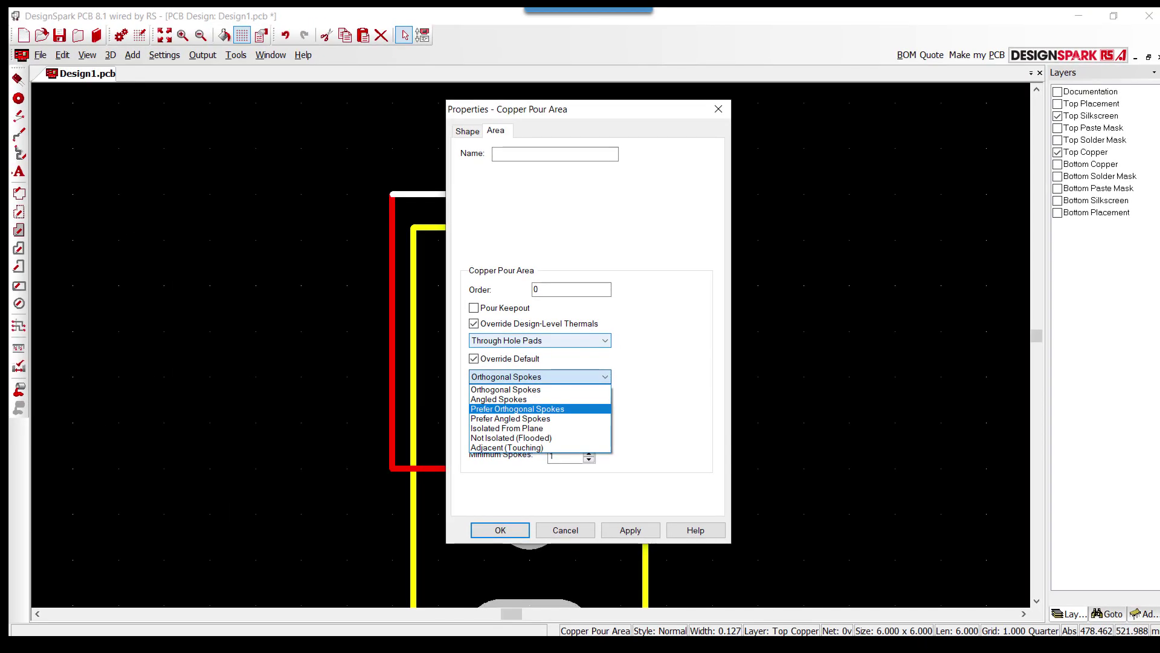
click(583, 409)
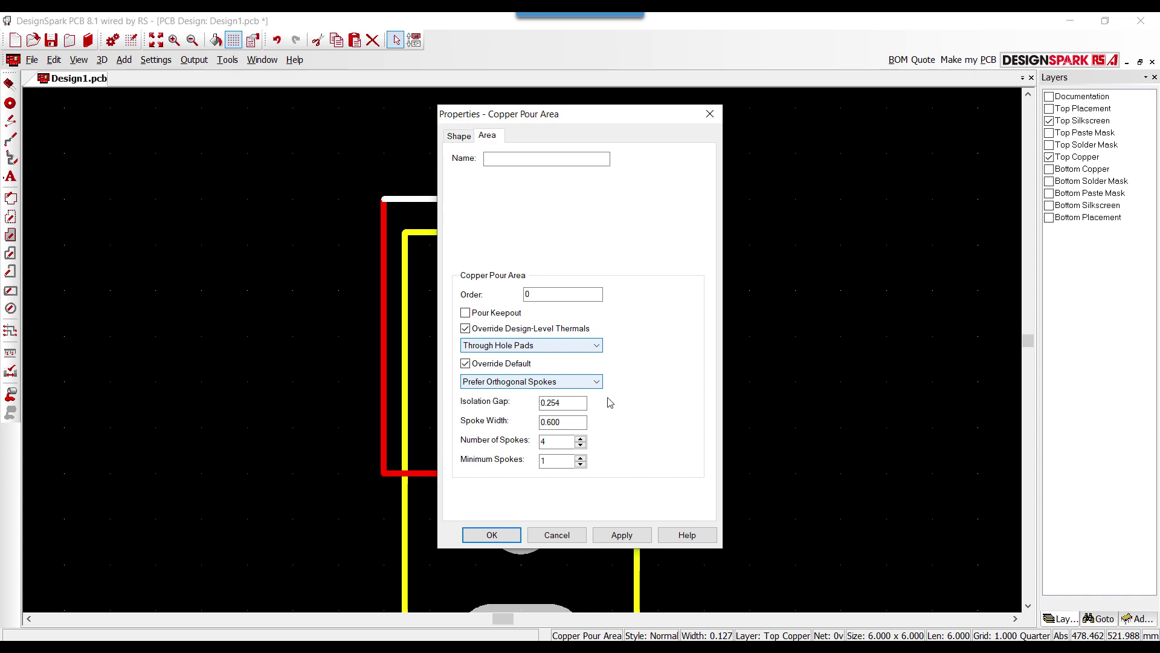
click(621, 535)
click(492, 534)
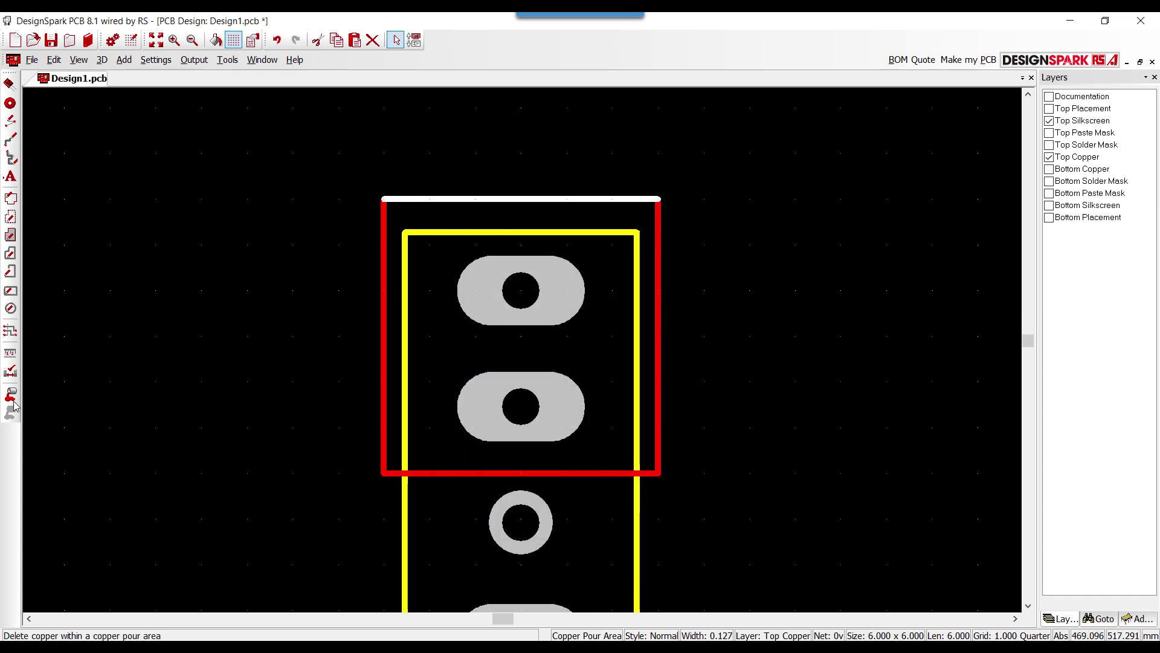
click(11, 412)
click(744, 223)
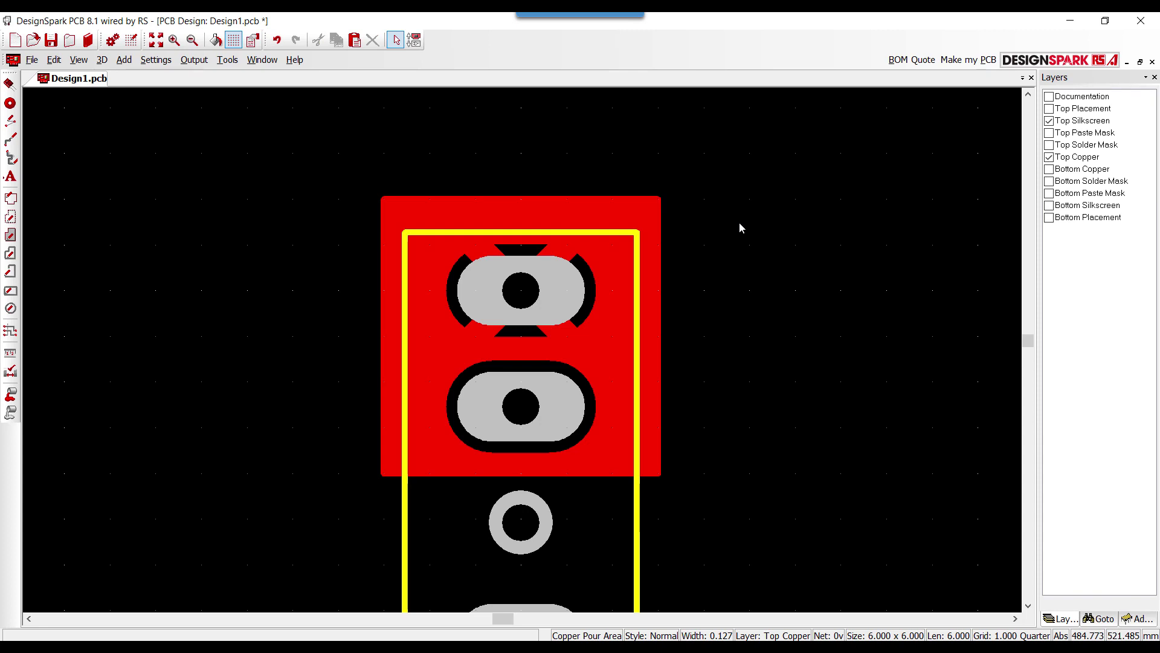
Undo the pour, change the isolation gap from 0.254 to 0.4, and pour the copper again.
key(ctrl+z)
right_click(466, 202)
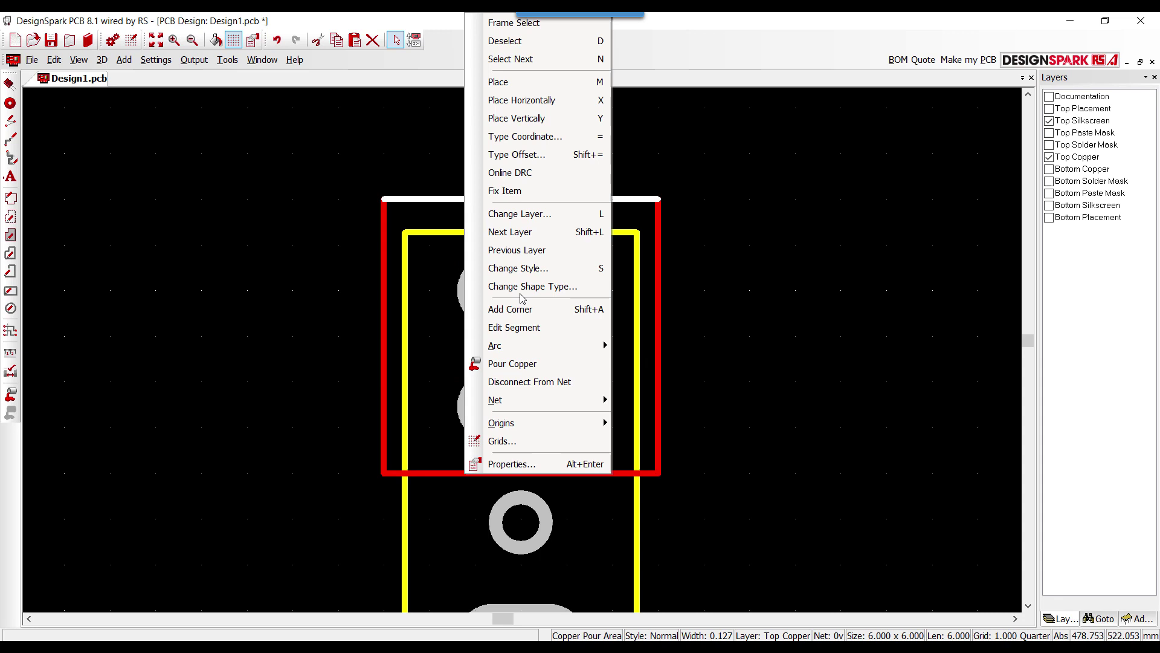
click(523, 465)
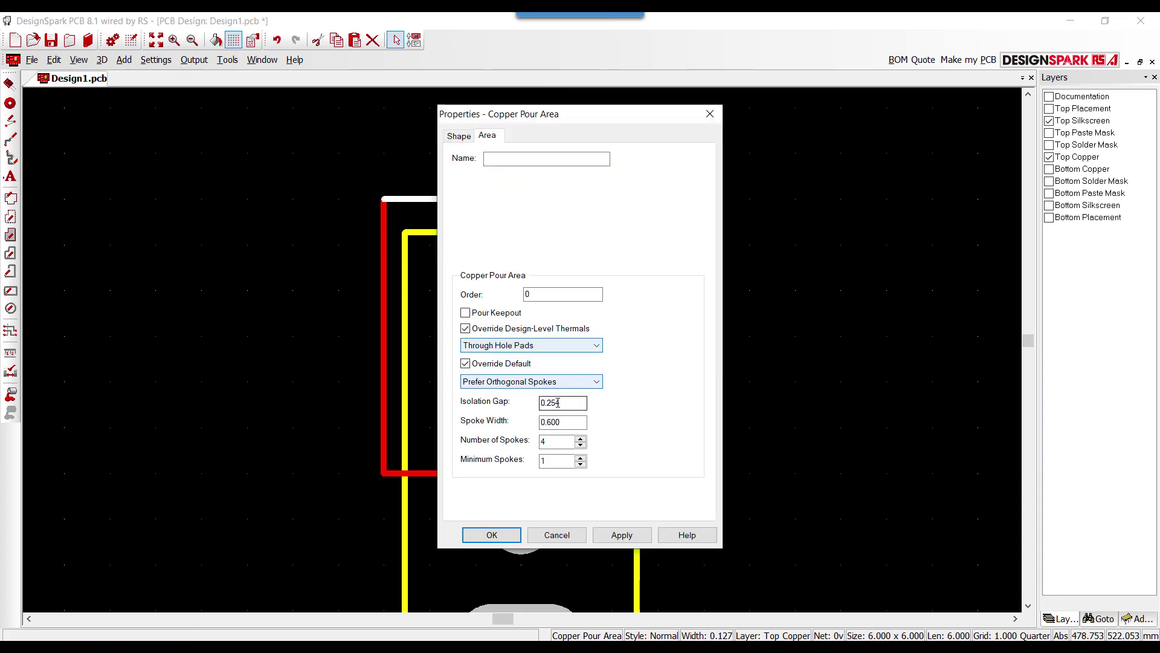
drag(547, 402, 561, 403)
text(4)
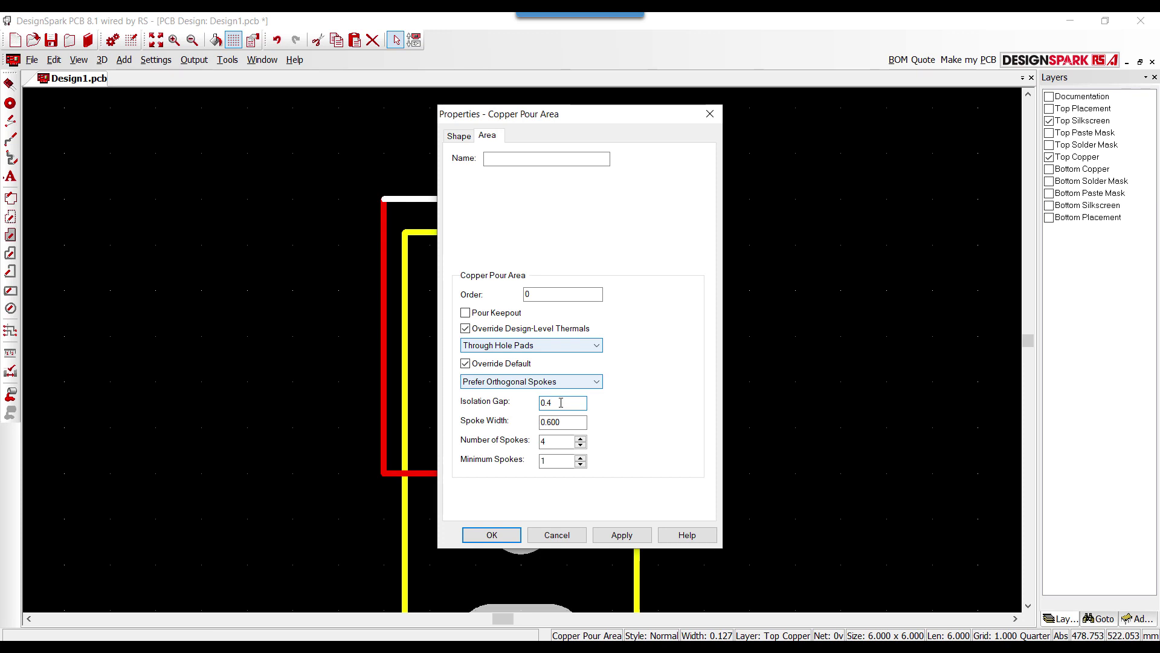
click(621, 535)
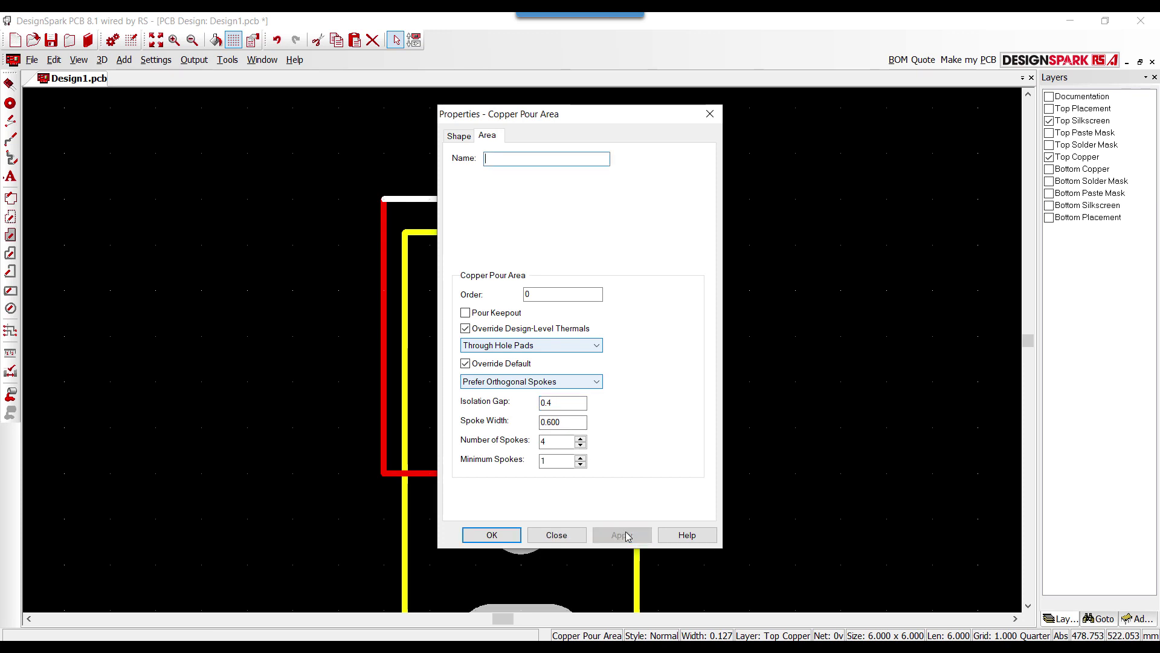
click(490, 534)
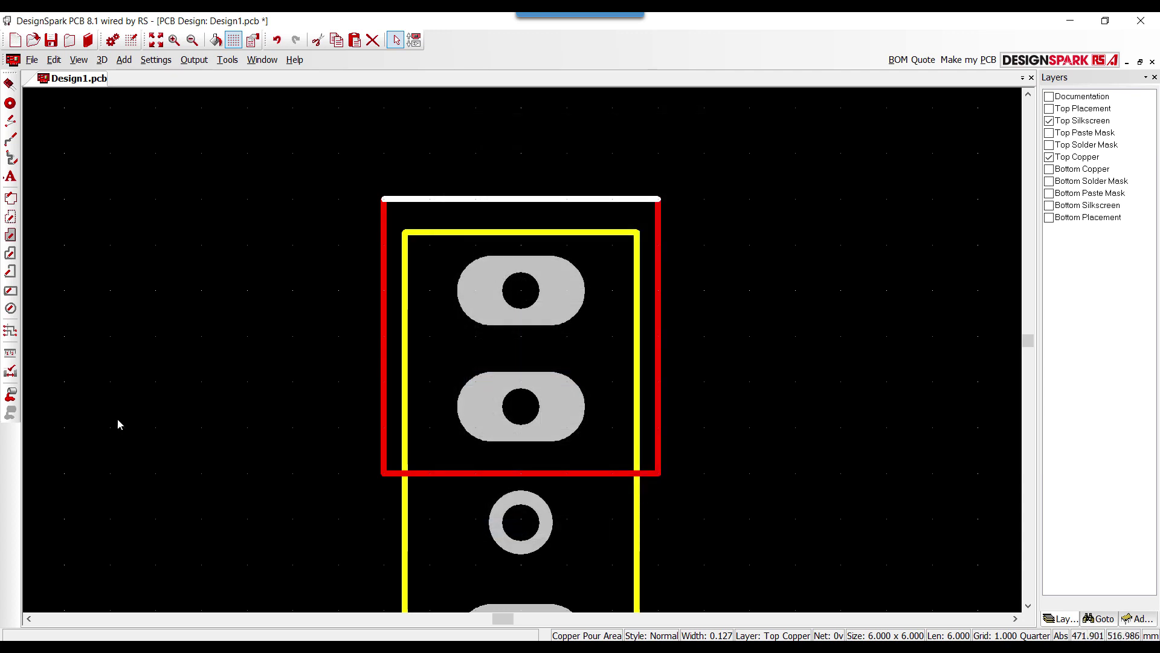
click(10, 394)
click(752, 227)
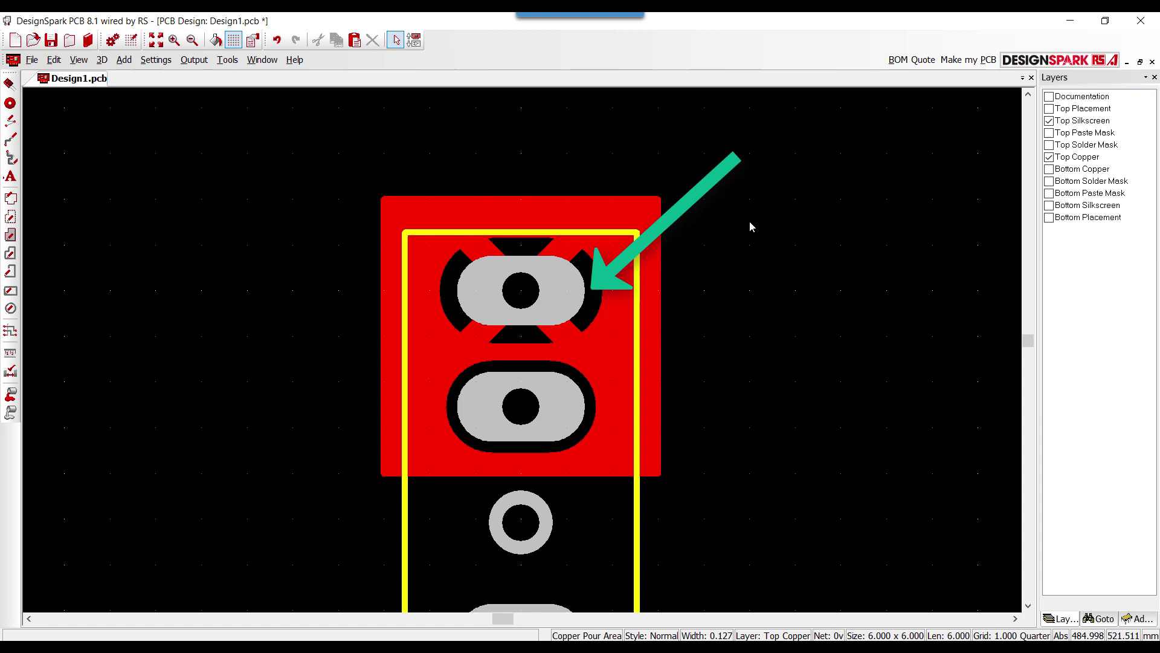
Change the Shapes/Pads spacing from 0.254 to 0.5 in the Design Technology Spacings table.
key(ctrl+t)
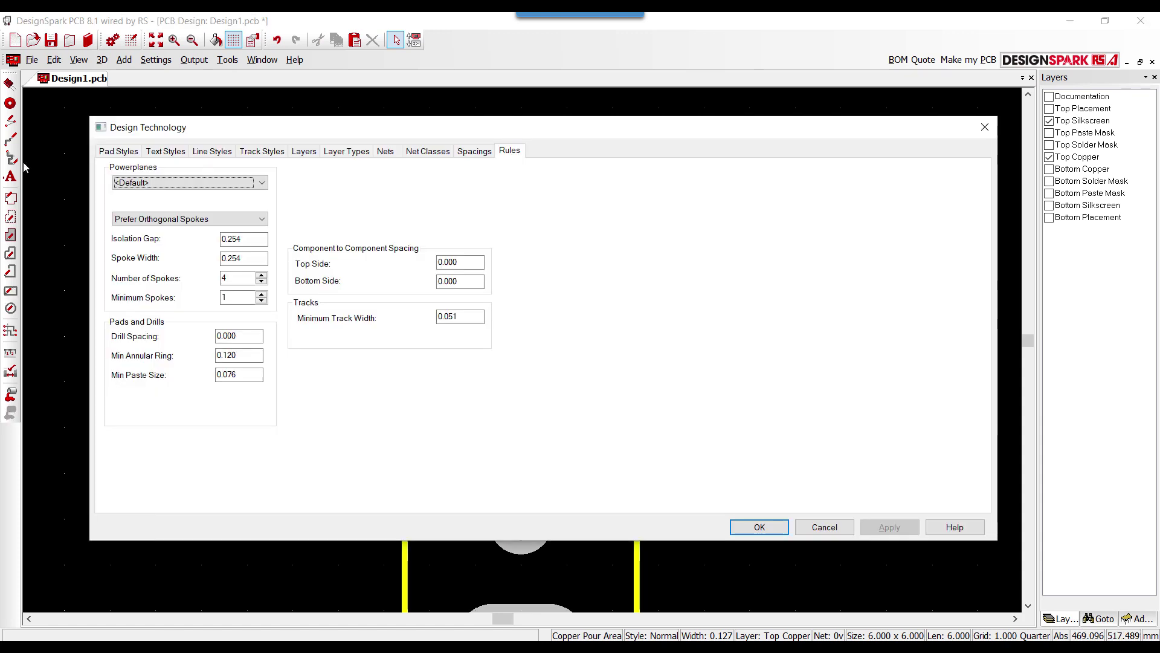
click(479, 156)
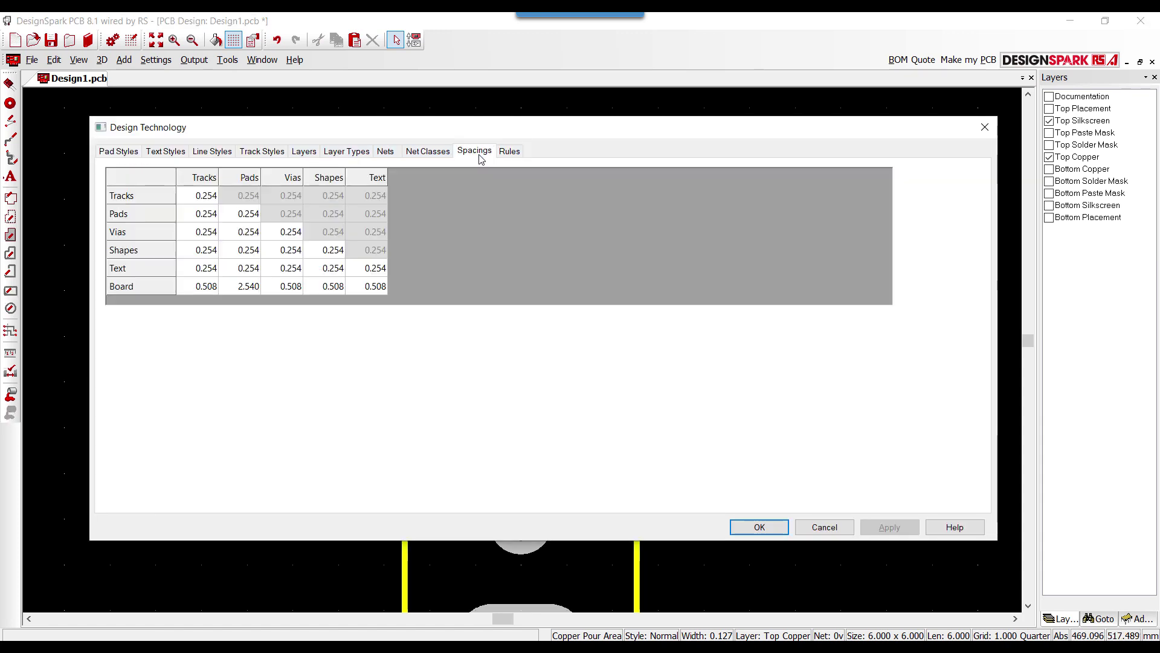
click(237, 252)
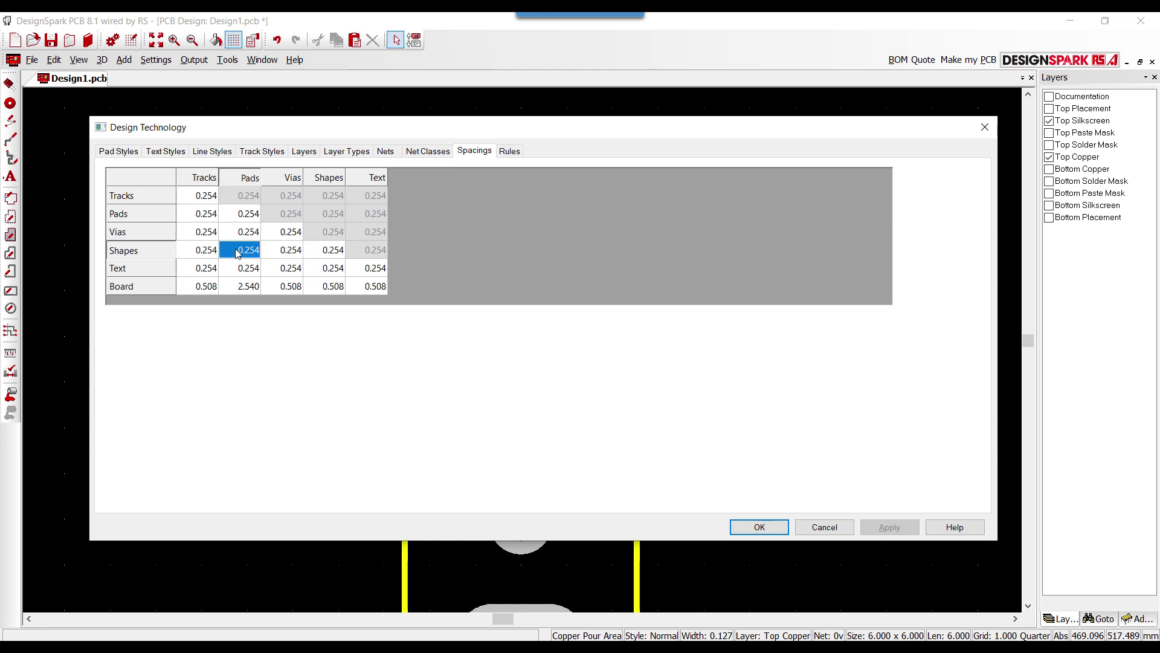
text(0.)
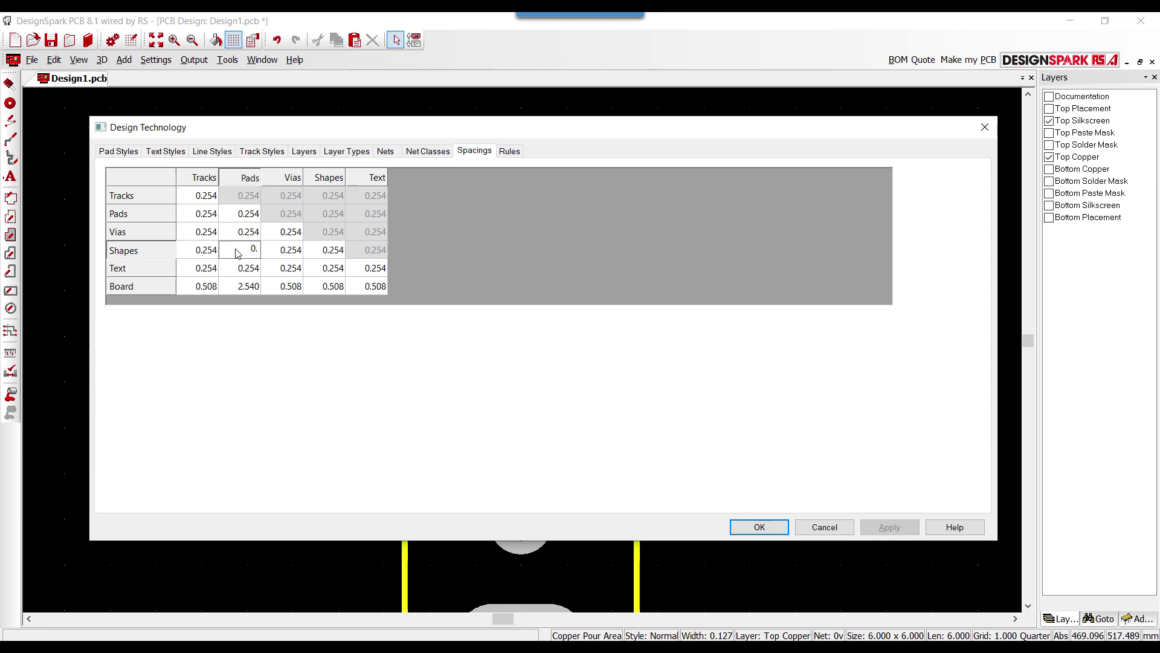
text(500)
click(756, 527)
Re-pour the copper area to show the 0.5 Shapes-to-Pads clearance around both pads.
click(11, 397)
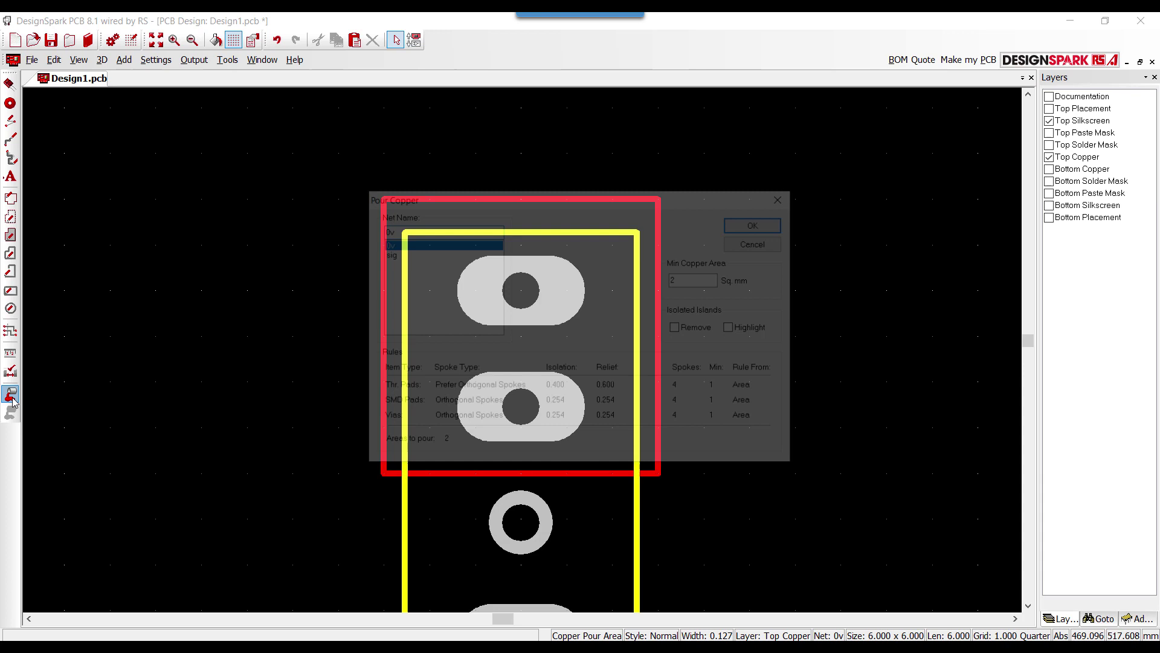
click(759, 222)
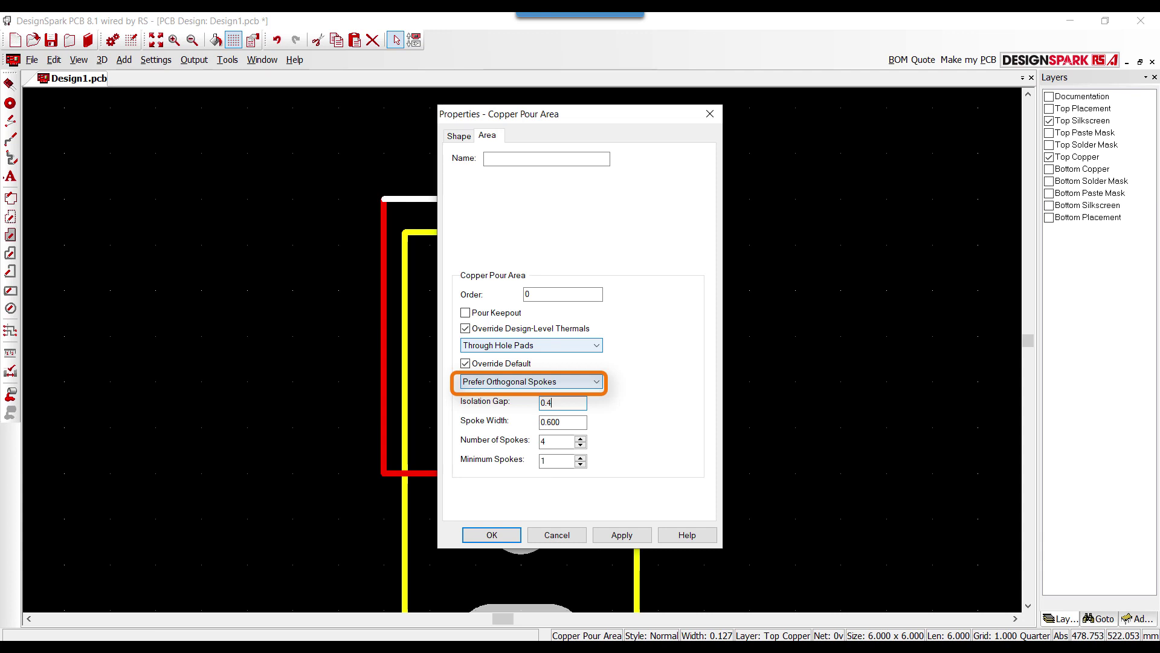
key(Return)
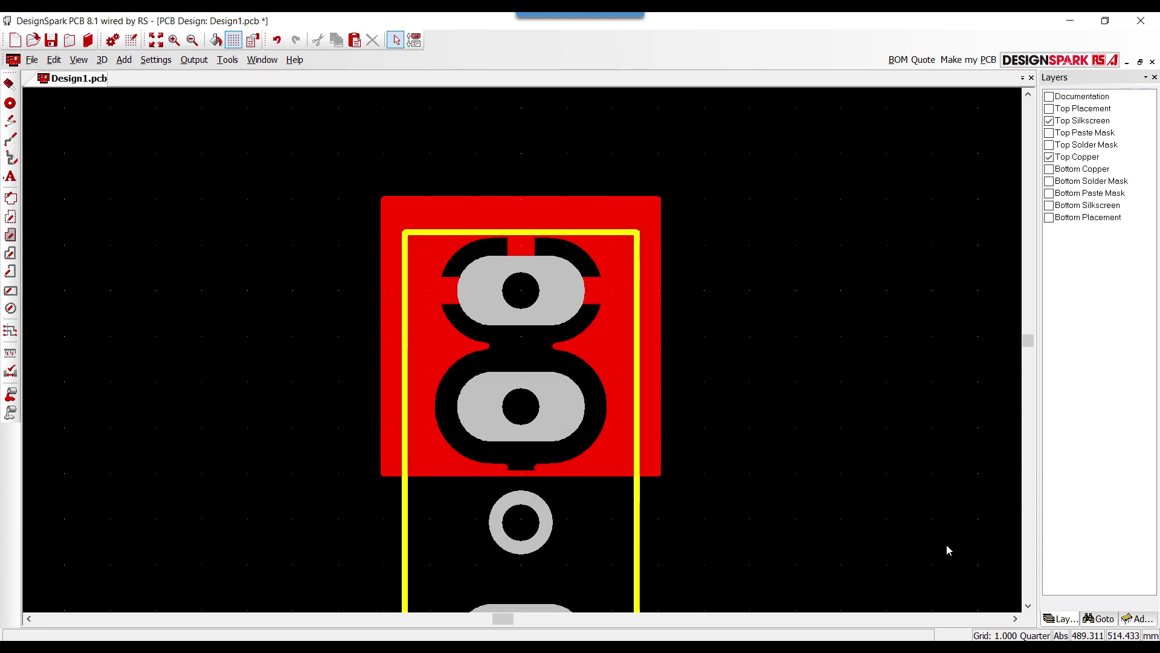
In the Colours dialog, make the Top Copper pour-area colour light pink instead of red.
key(c)
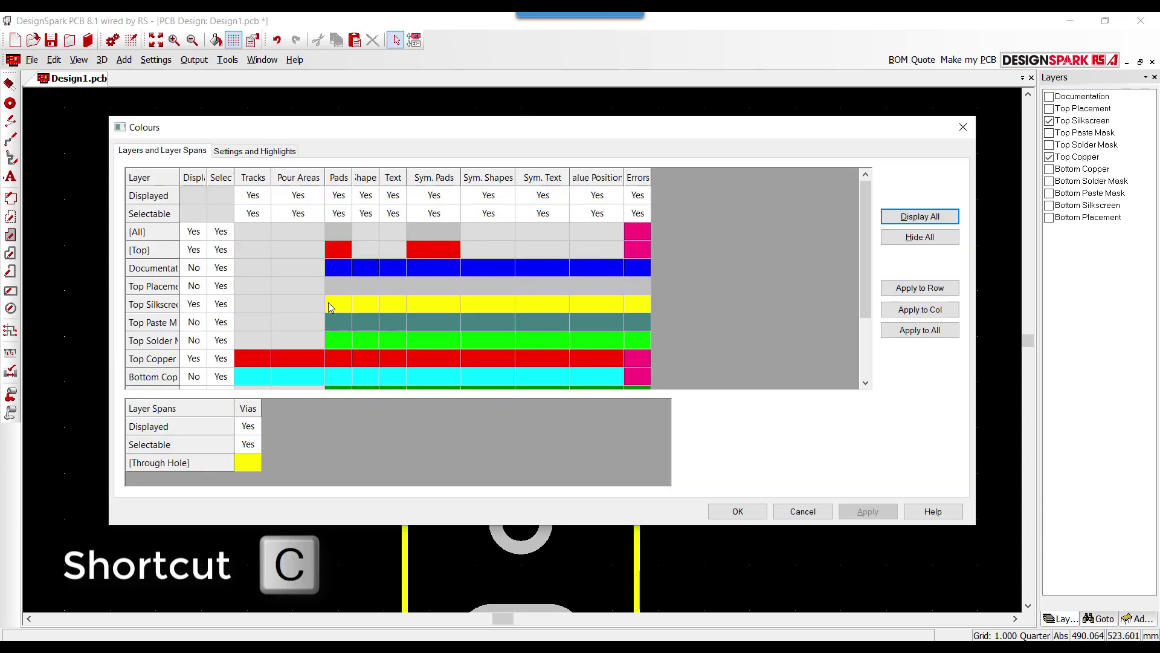
click(294, 353)
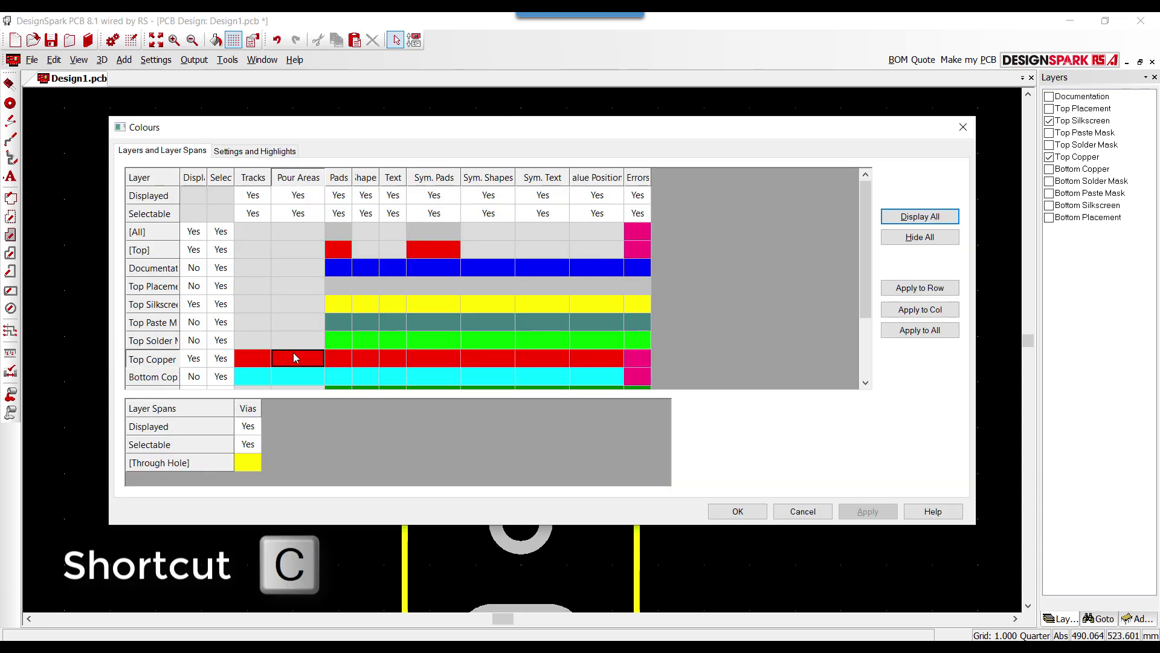
click(294, 355)
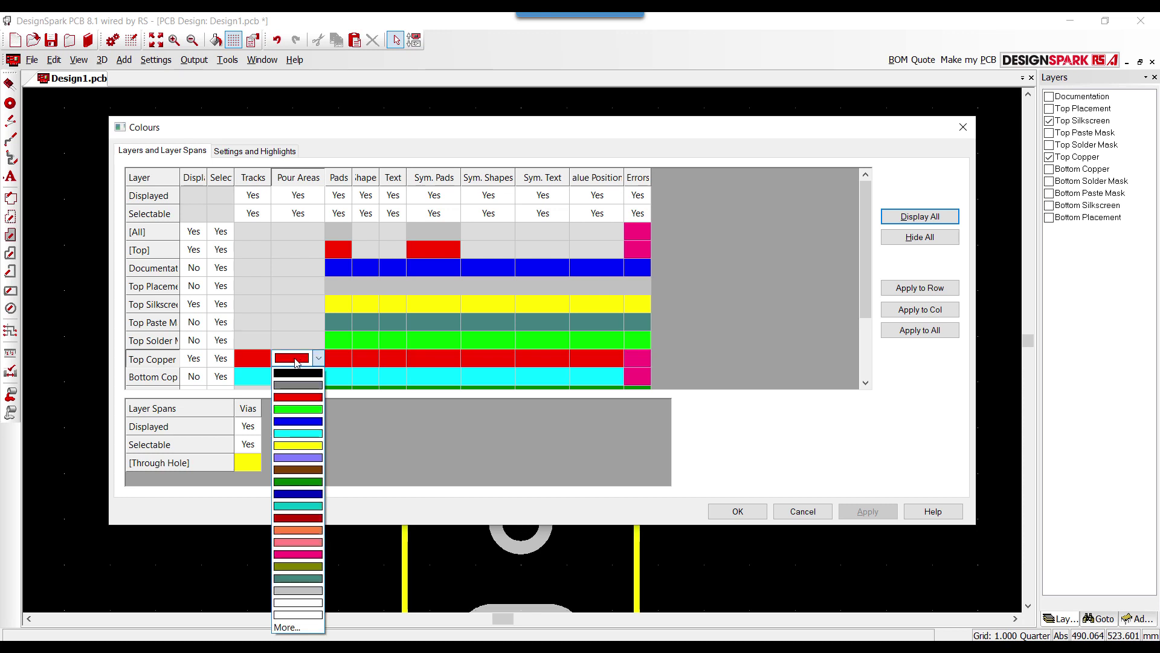
click(298, 542)
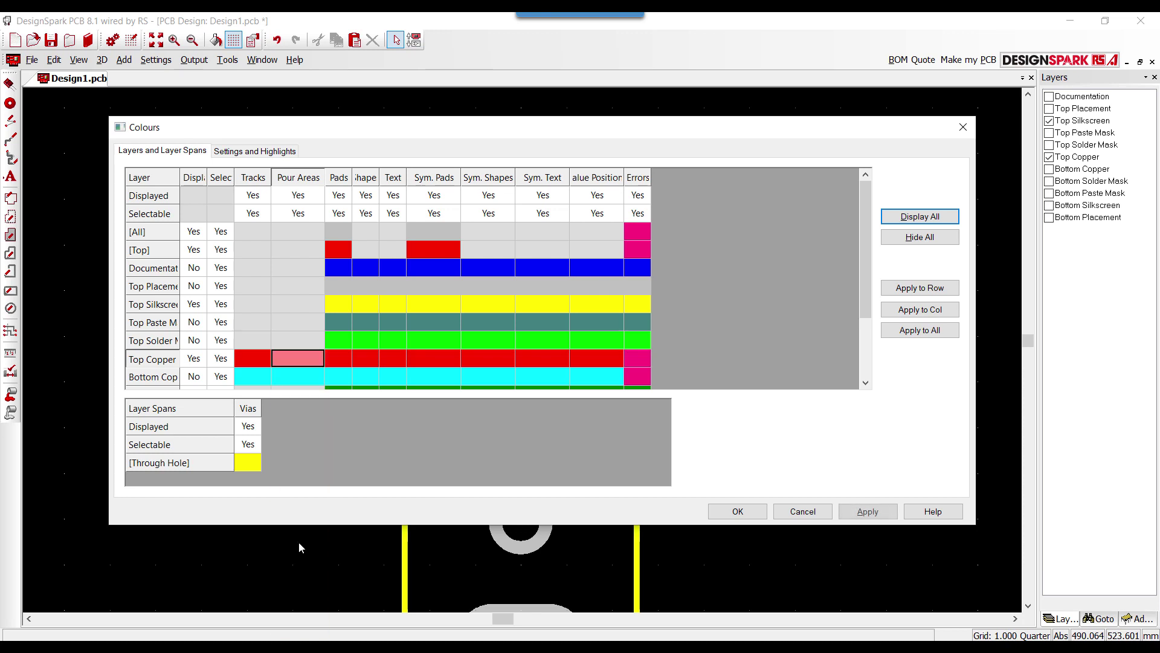